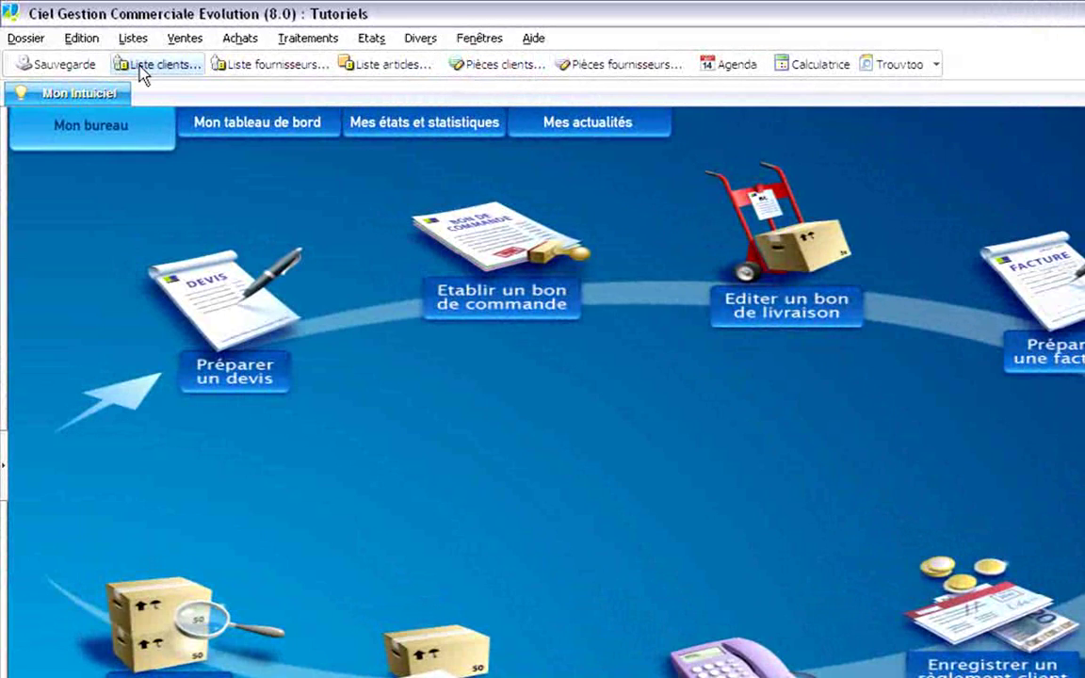
Open the DEVELOGICIEL record from the client list and view its Relations Client and Complément information.
{"action": "left_click", "coordinate": [168, 66]}
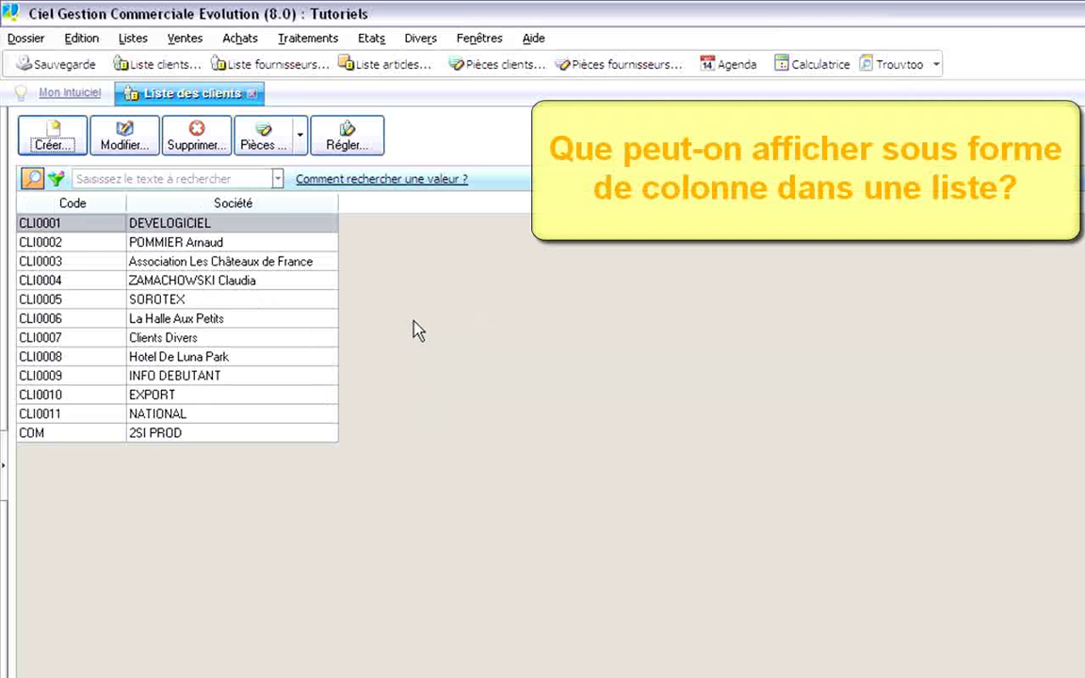
{"action": "double_click", "coordinate": [250, 235]}
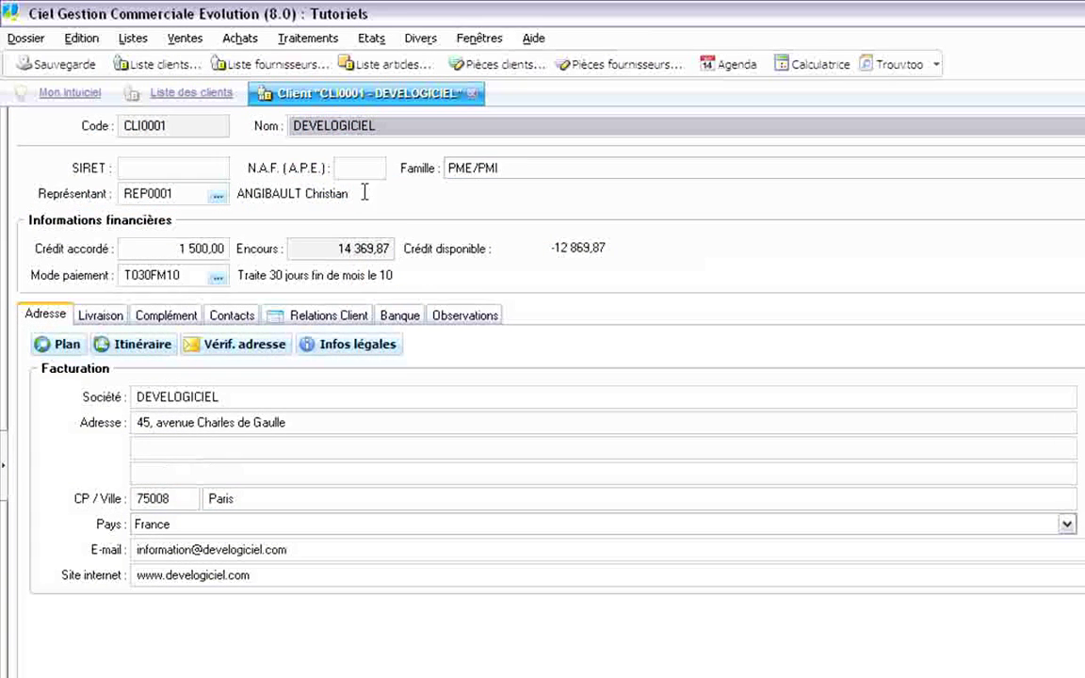
{"action": "left_click", "coordinate": [295, 321]}
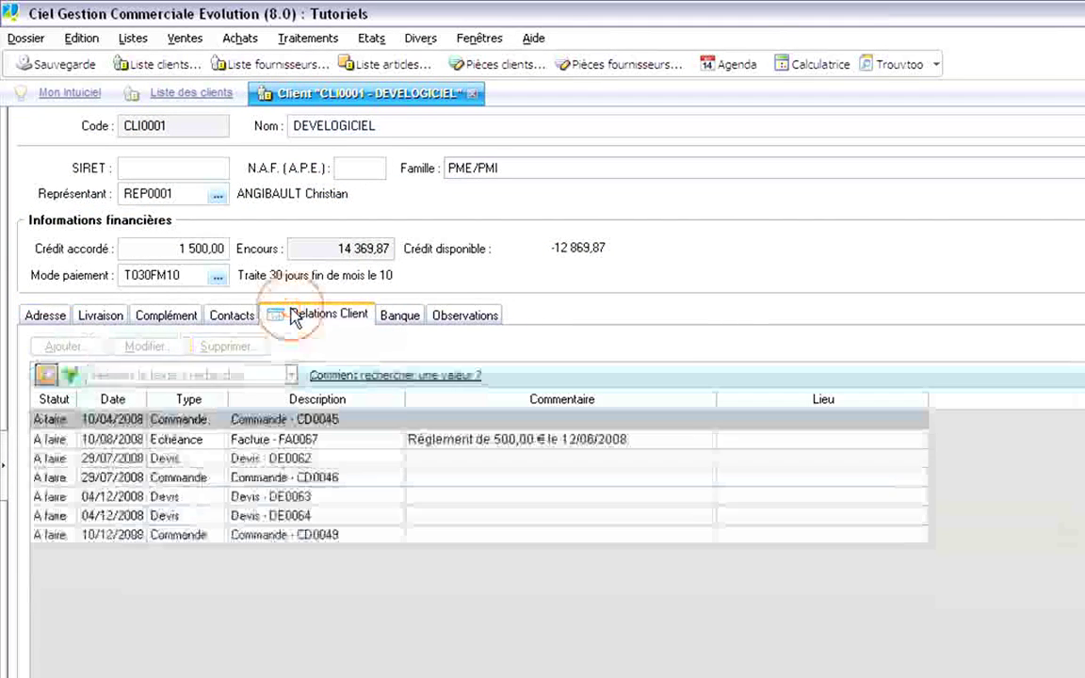
{"action": "left_click", "coordinate": [179, 318]}
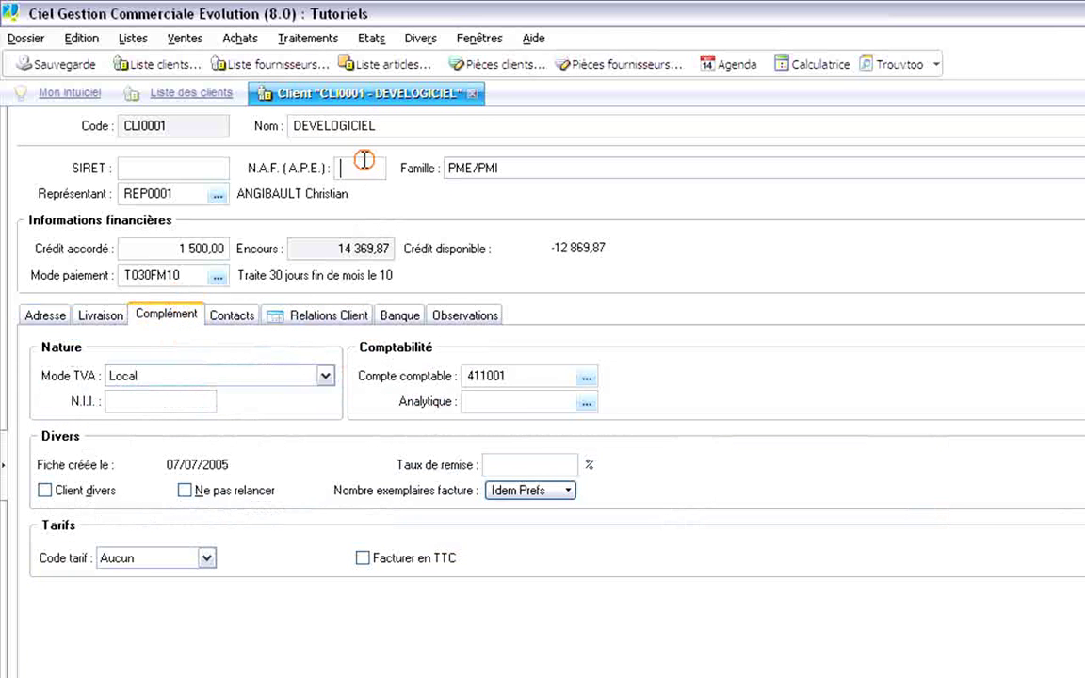
Examine the Famille and Encours fields of the DEVELOGICIEL record, then close the record.
{"action": "left_click", "coordinate": [504, 171]}
{"action": "left_click", "coordinate": [471, 173]}
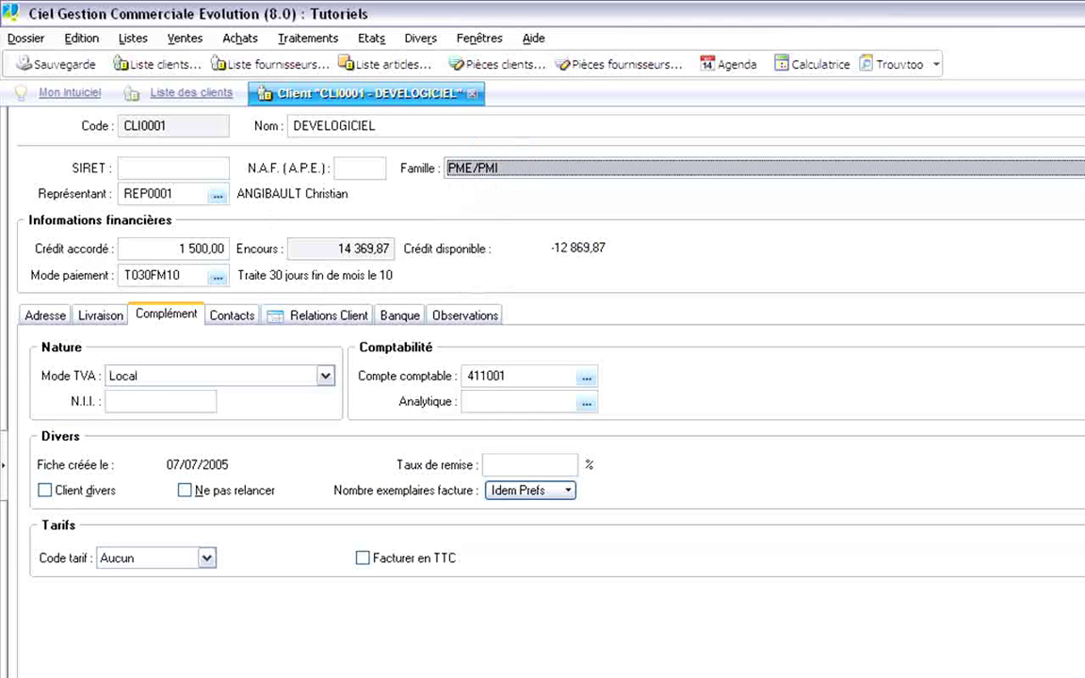
{"action": "left_click", "coordinate": [291, 247]}
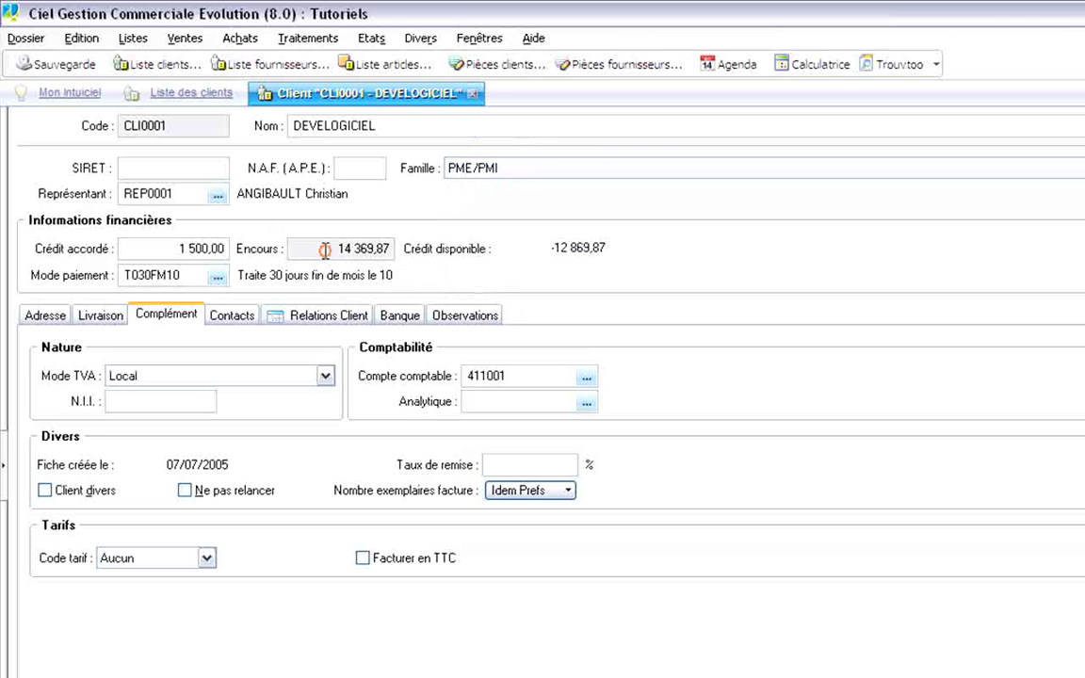
{"action": "left_click", "coordinate": [307, 248]}
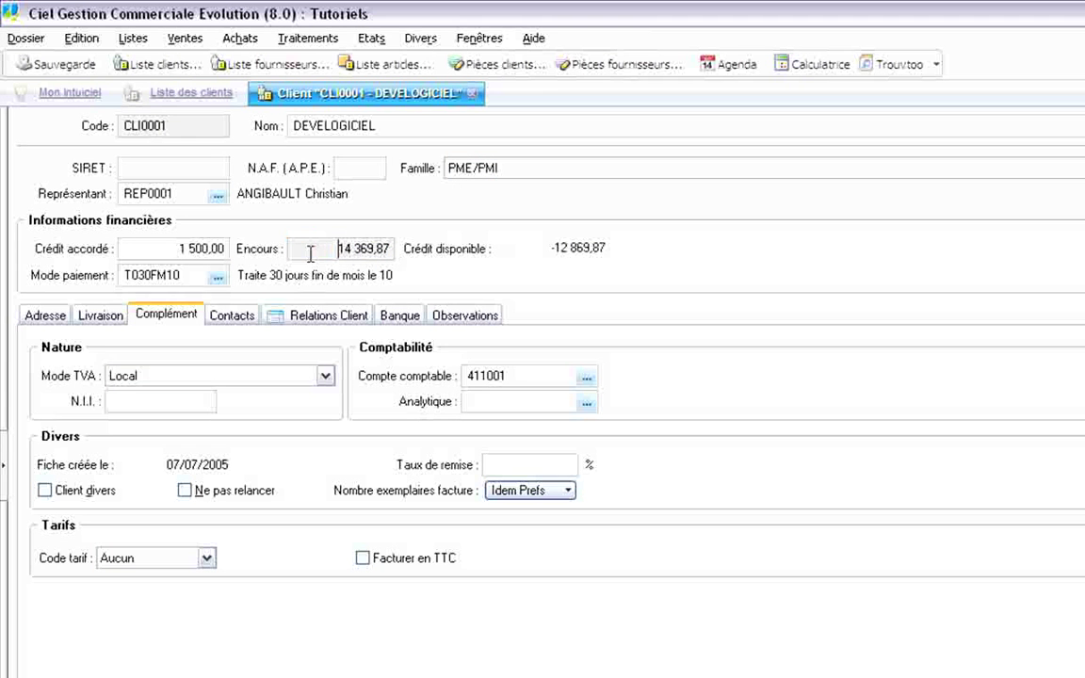
{"action": "key", "text": "Escape"}
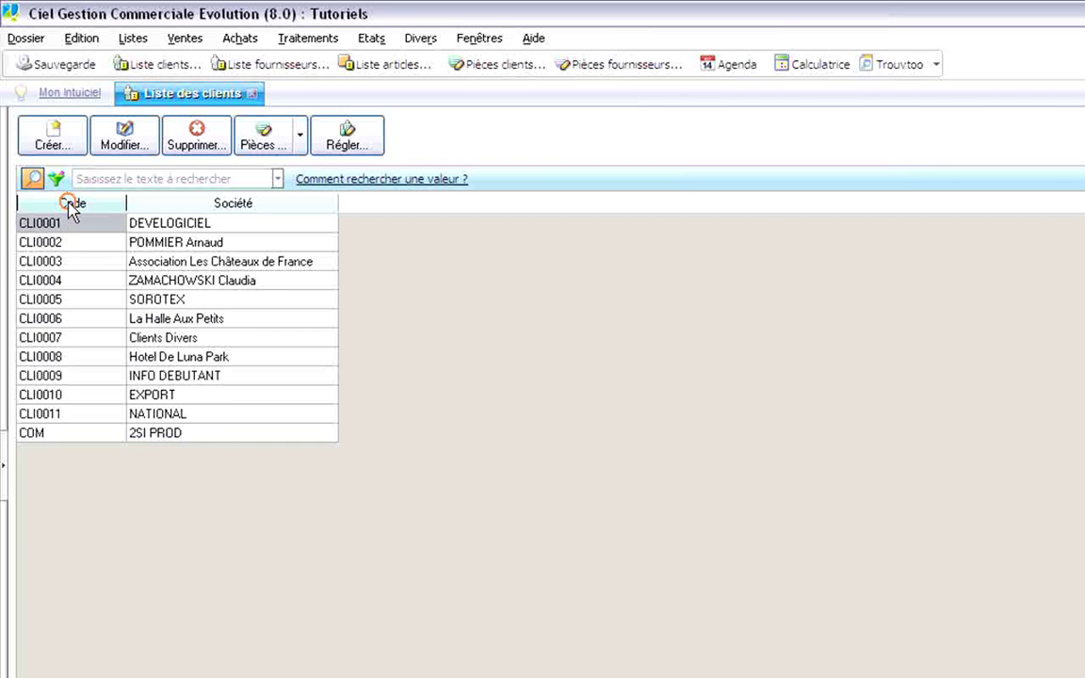
Remove the Société column from the client list.
{"action": "left_click_drag", "start_coordinate": [69, 209], "coordinate": [69, 209]}
{"action": "left_click_drag", "start_coordinate": [189, 213], "coordinate": [68, 205]}
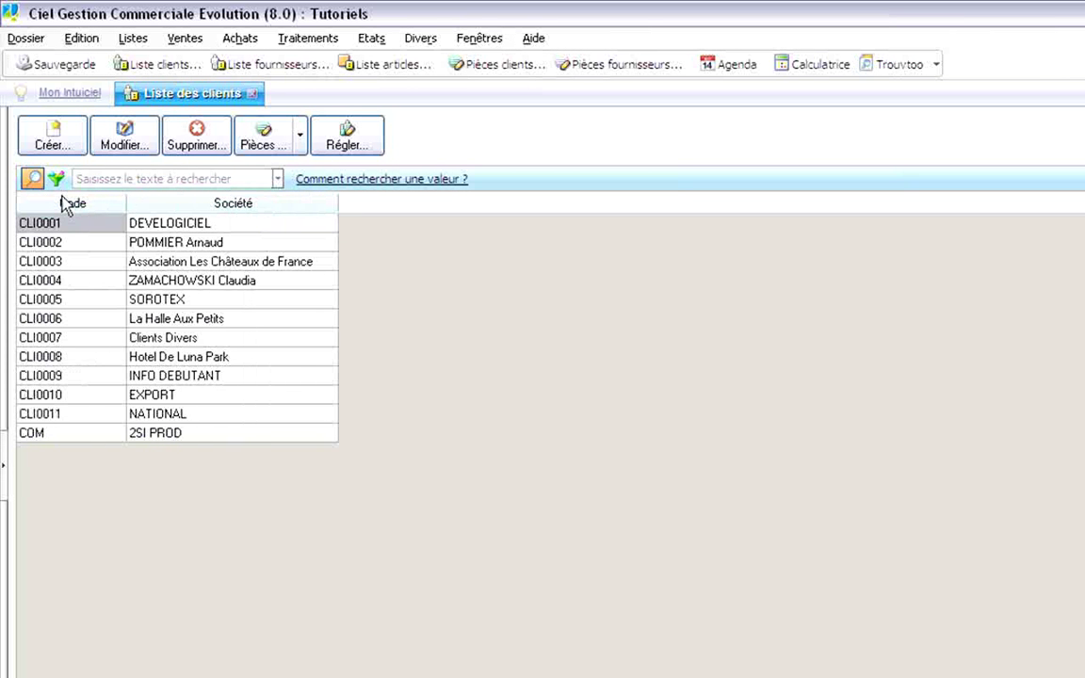
{"action": "right_click", "coordinate": [229, 208]}
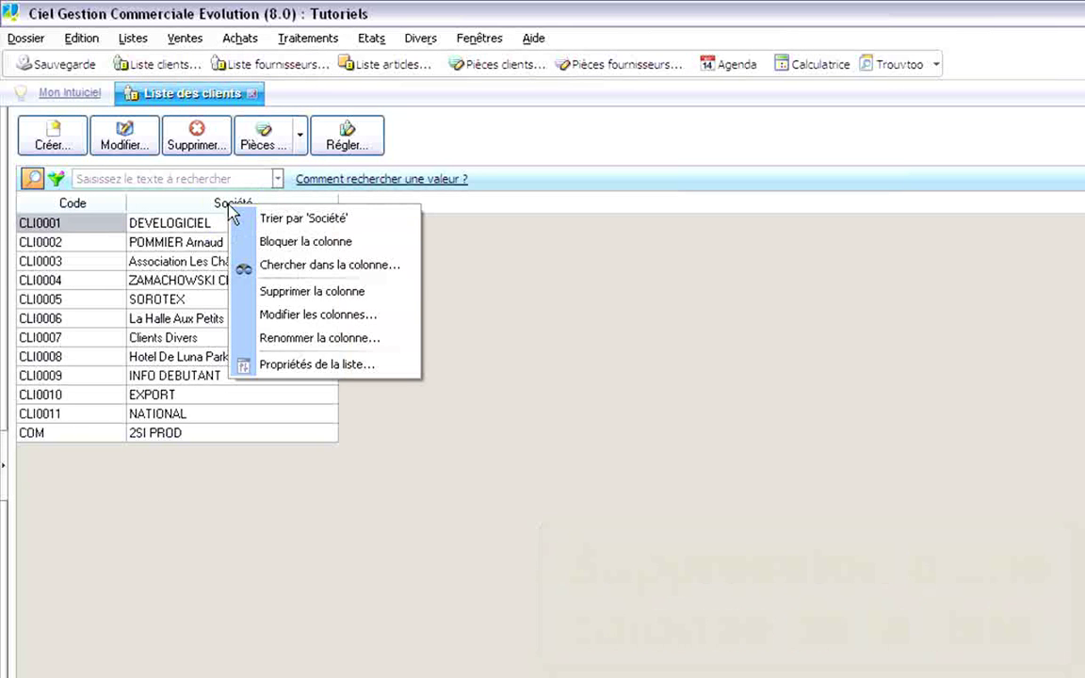
{"action": "left_click", "coordinate": [298, 292]}
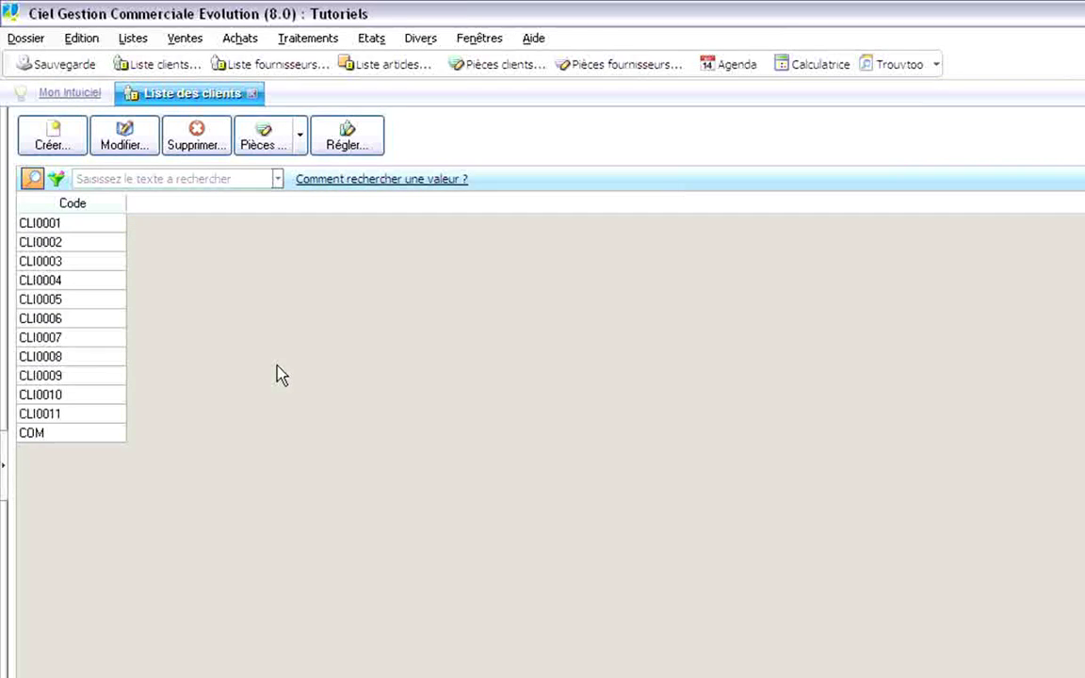
Browse the fields available as columns for the client list and show the display options of the column settings.
{"action": "right_click", "coordinate": [87, 203]}
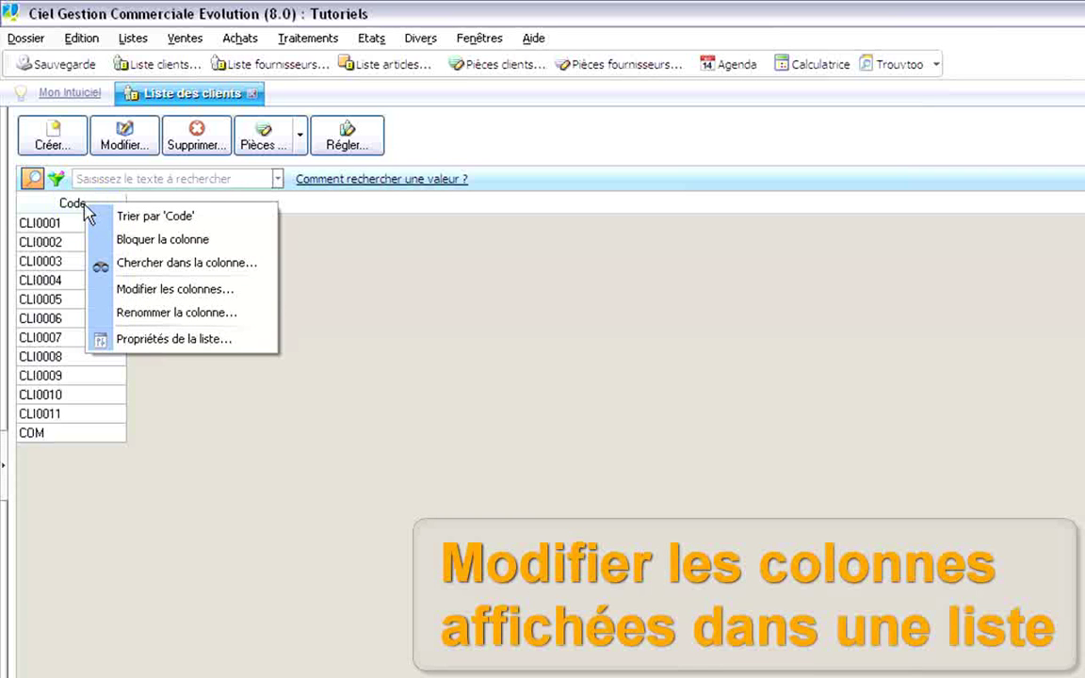
{"action": "left_click", "coordinate": [158, 297]}
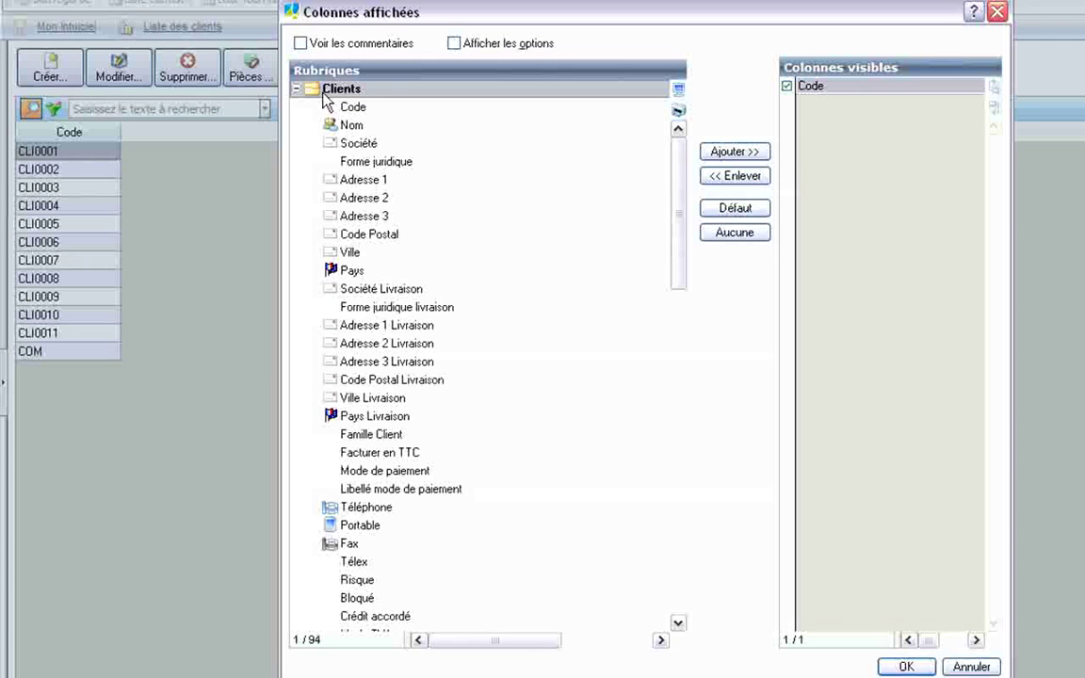
{"action": "left_click_drag", "start_coordinate": [679, 182], "coordinate": [691, 659]}
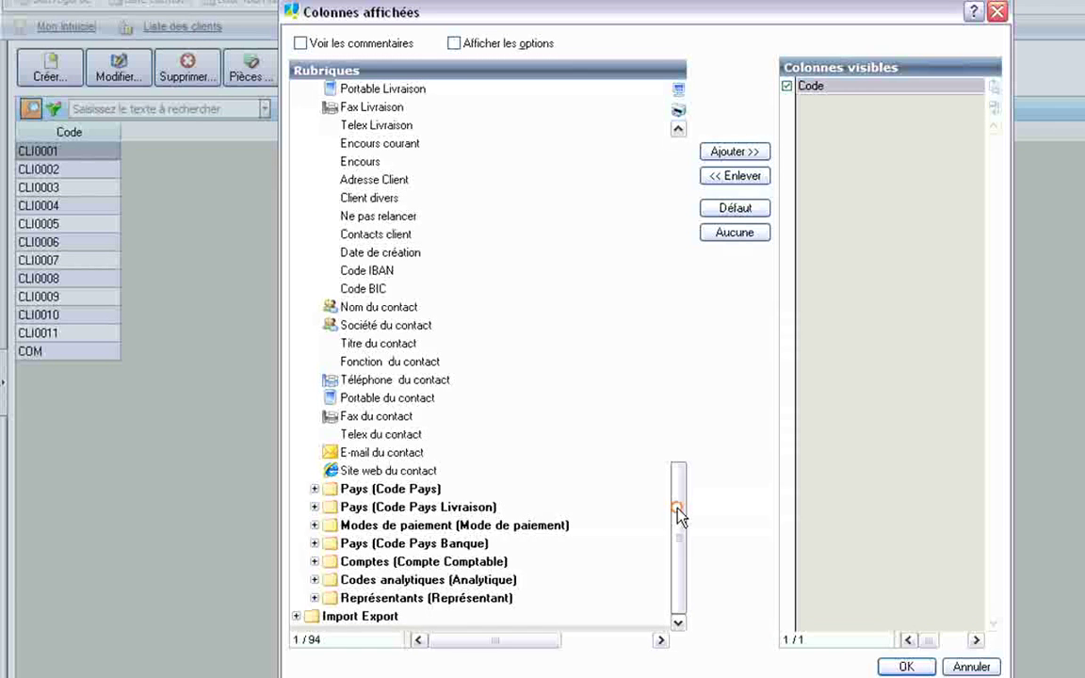
{"action": "left_click_drag", "start_coordinate": [680, 516], "coordinate": [691, 179]}
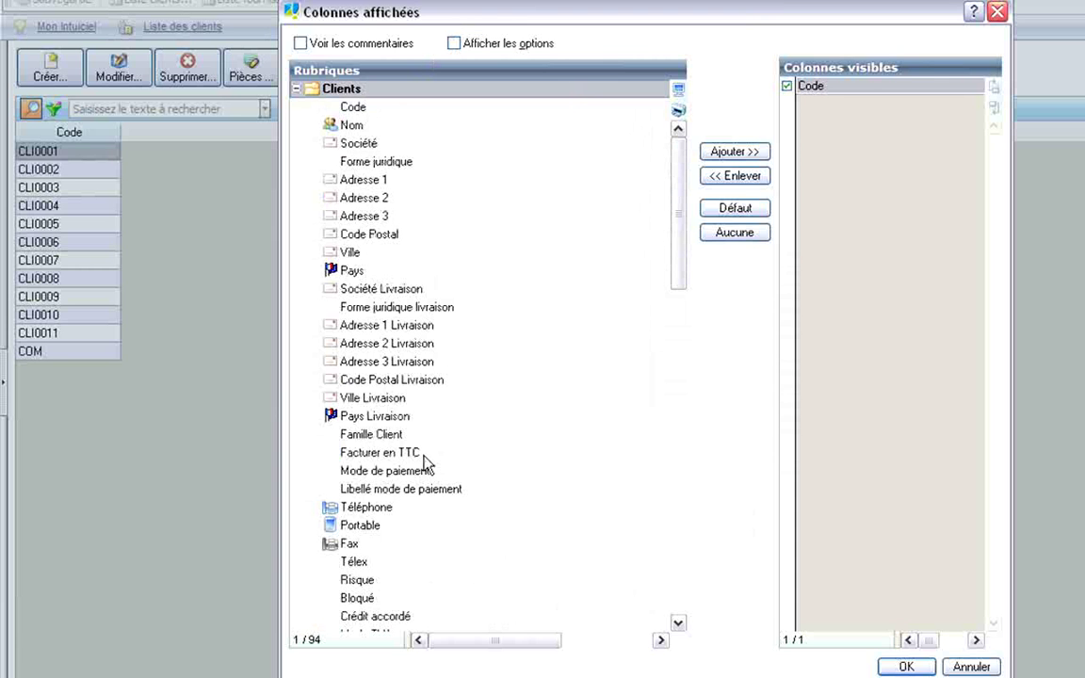
{"action": "left_click", "coordinate": [454, 43]}
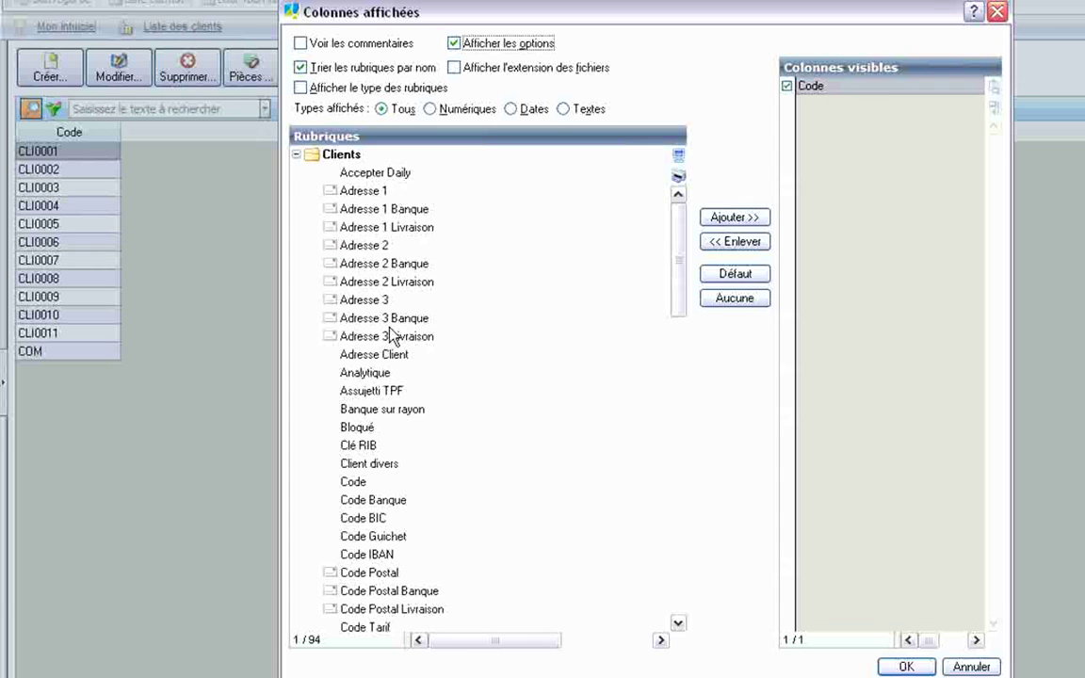
Add the Société field to the visible columns of the client list.
{"action": "left_click", "coordinate": [684, 230]}
{"action": "left_click_drag", "start_coordinate": [685, 239], "coordinate": [688, 484]}
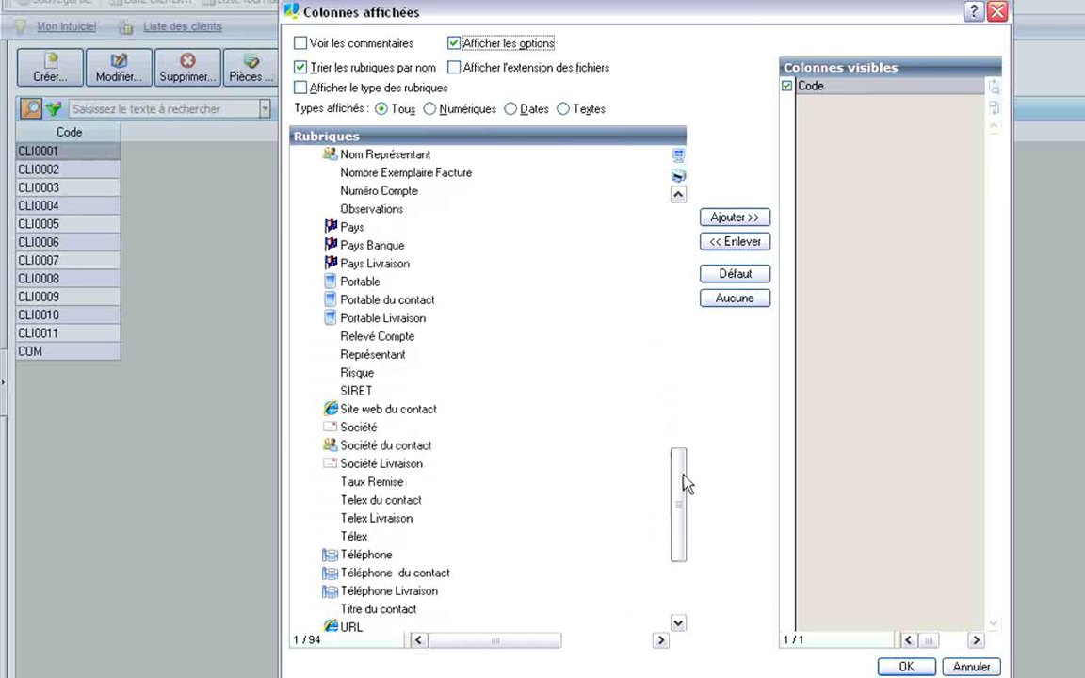
{"action": "left_click", "coordinate": [363, 428]}
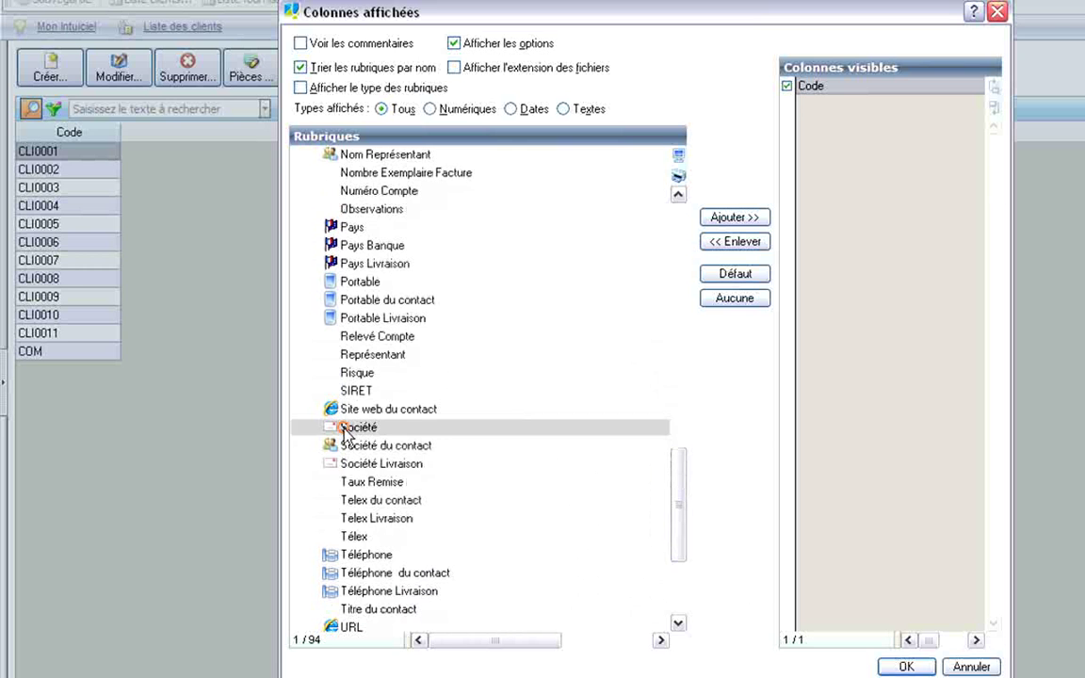
{"action": "left_click", "coordinate": [731, 218]}
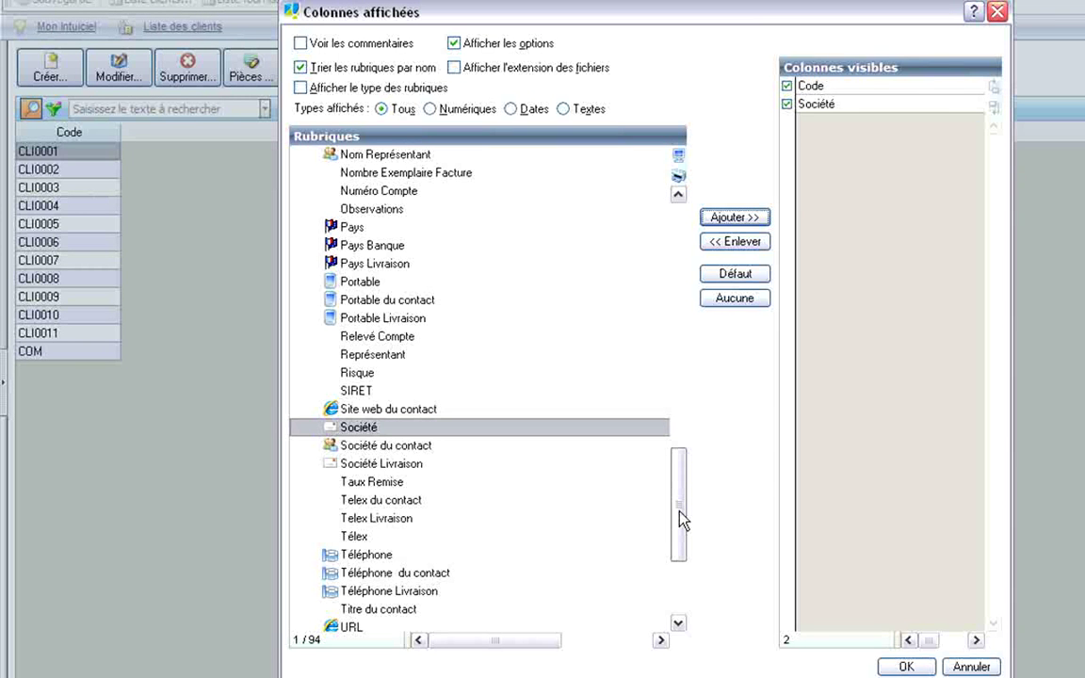
Add the Encours field to the visible columns and apply the column selection to the client list.
{"action": "left_click_drag", "start_coordinate": [680, 510], "coordinate": [681, 335]}
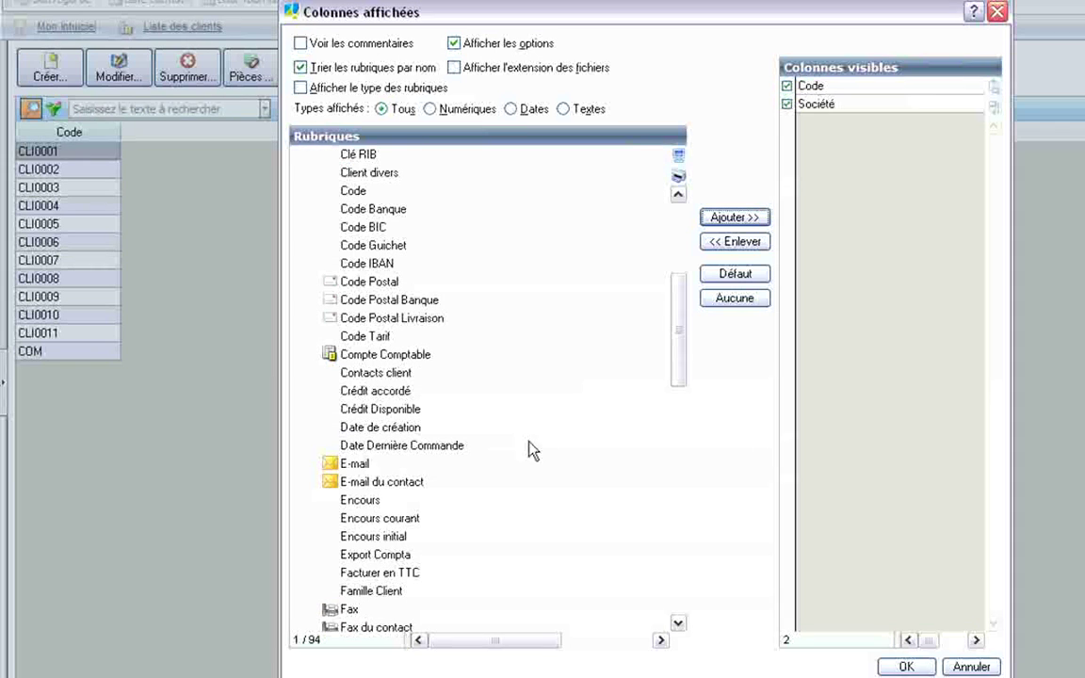
{"action": "double_click", "coordinate": [361, 504]}
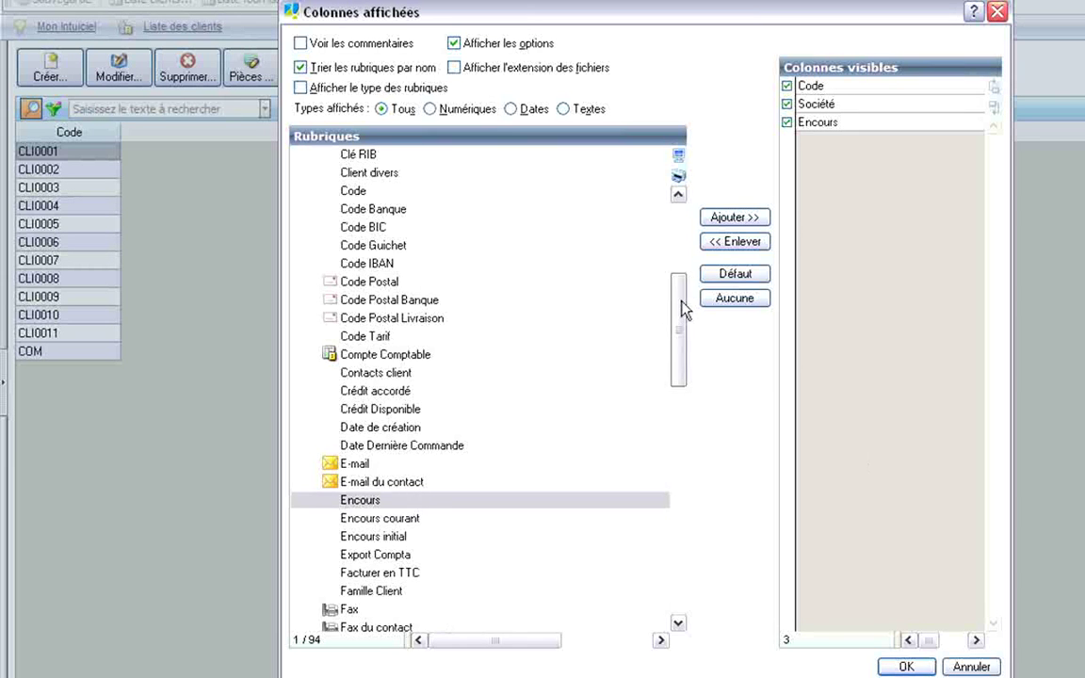
{"action": "left_click", "coordinate": [680, 221]}
{"action": "left_click_drag", "start_coordinate": [683, 223], "coordinate": [716, 425]}
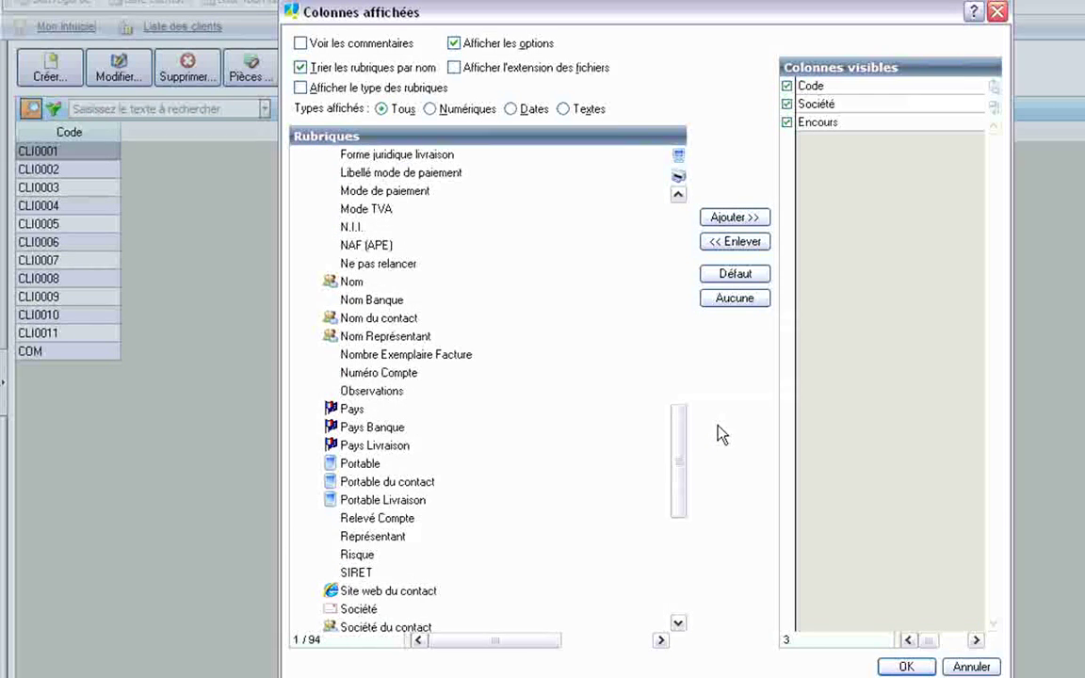
{"action": "left_click", "coordinate": [892, 667]}
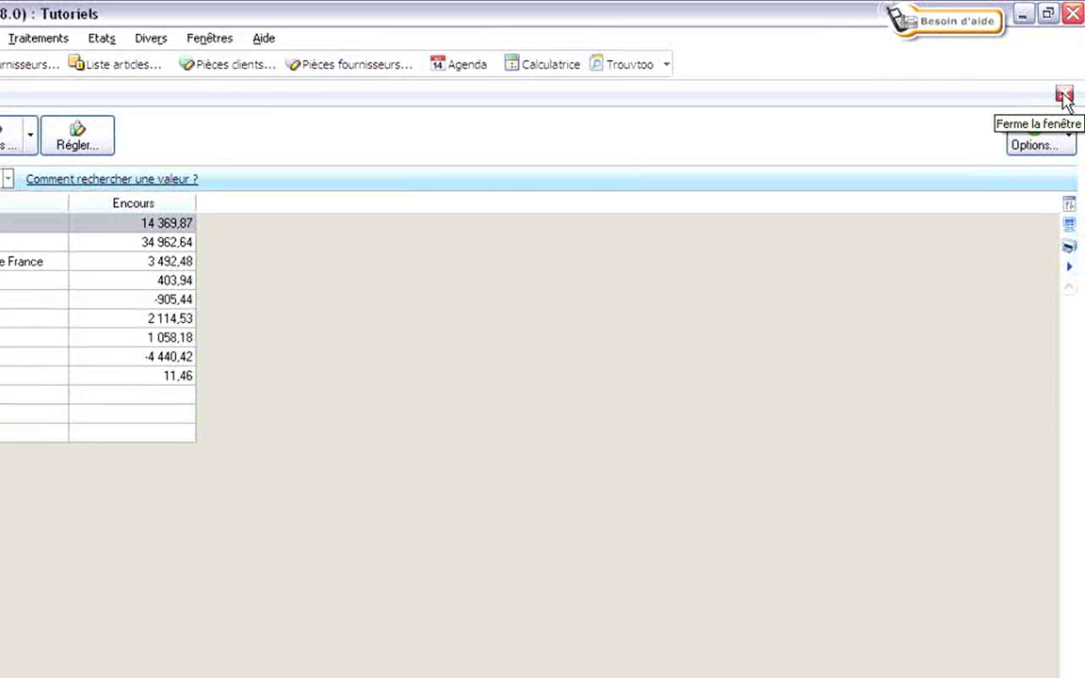
Replace the client list with the article list, and view the record of article La Solution 2005 before closing it.
{"action": "left_click", "coordinate": [1064, 98]}
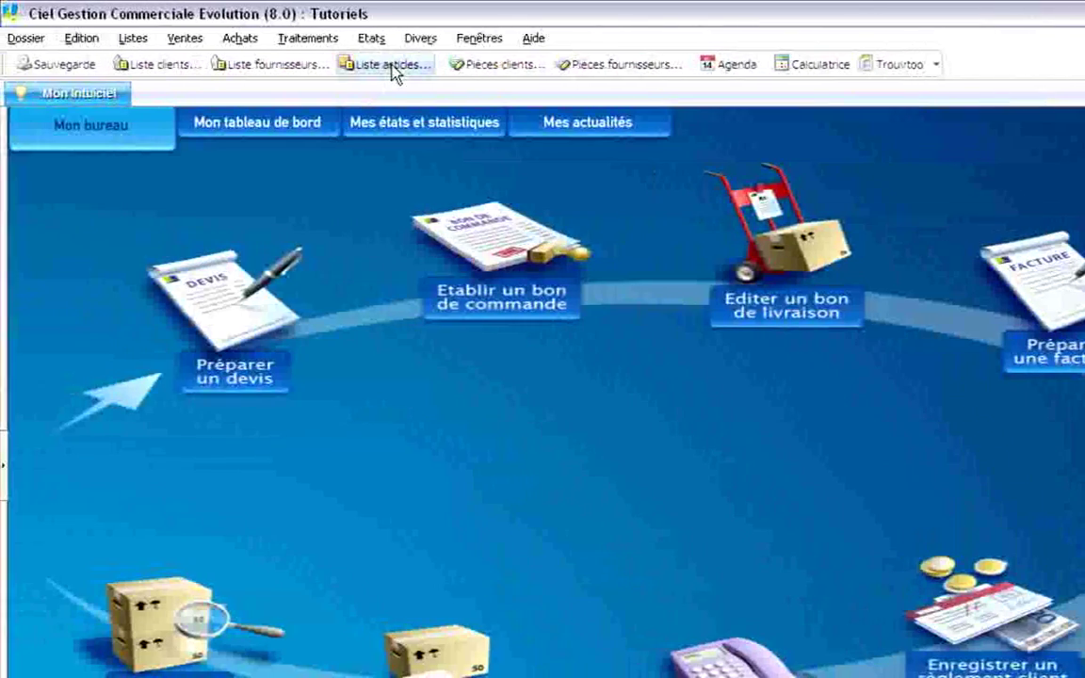
{"action": "left_click", "coordinate": [123, 66]}
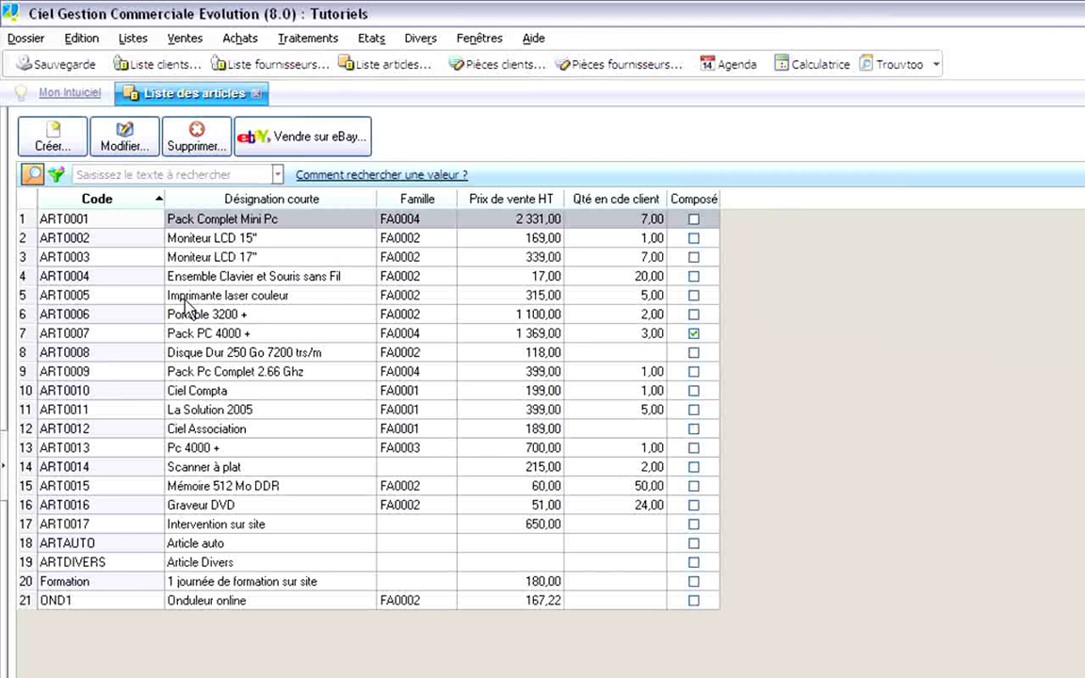
{"action": "left_click", "coordinate": [228, 410]}
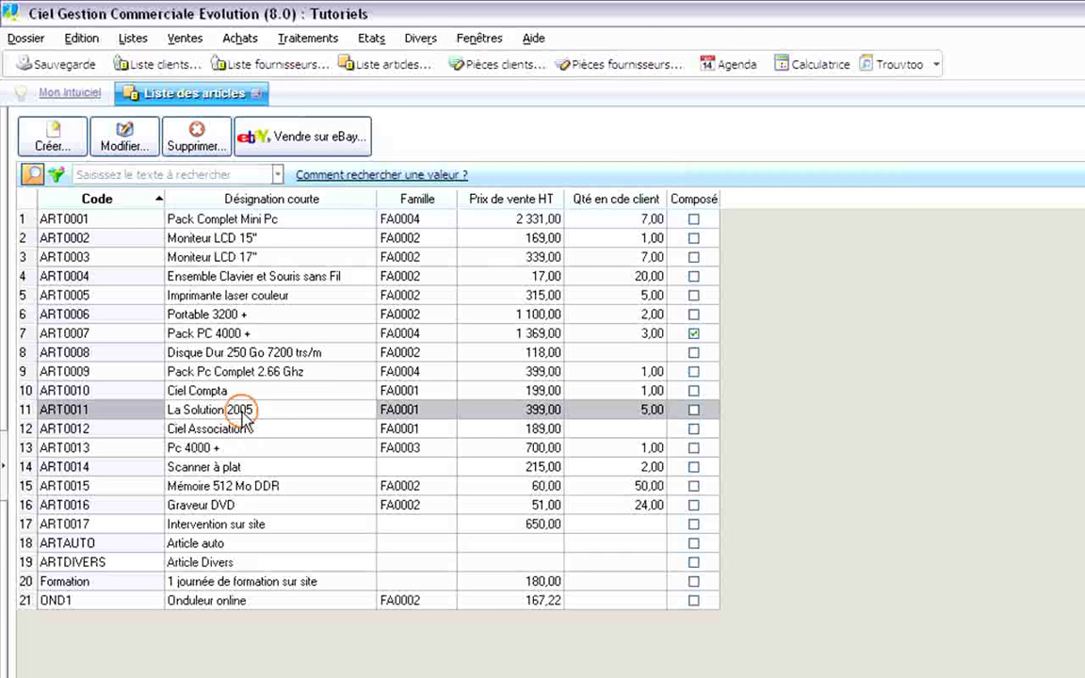
{"action": "left_click", "coordinate": [123, 146]}
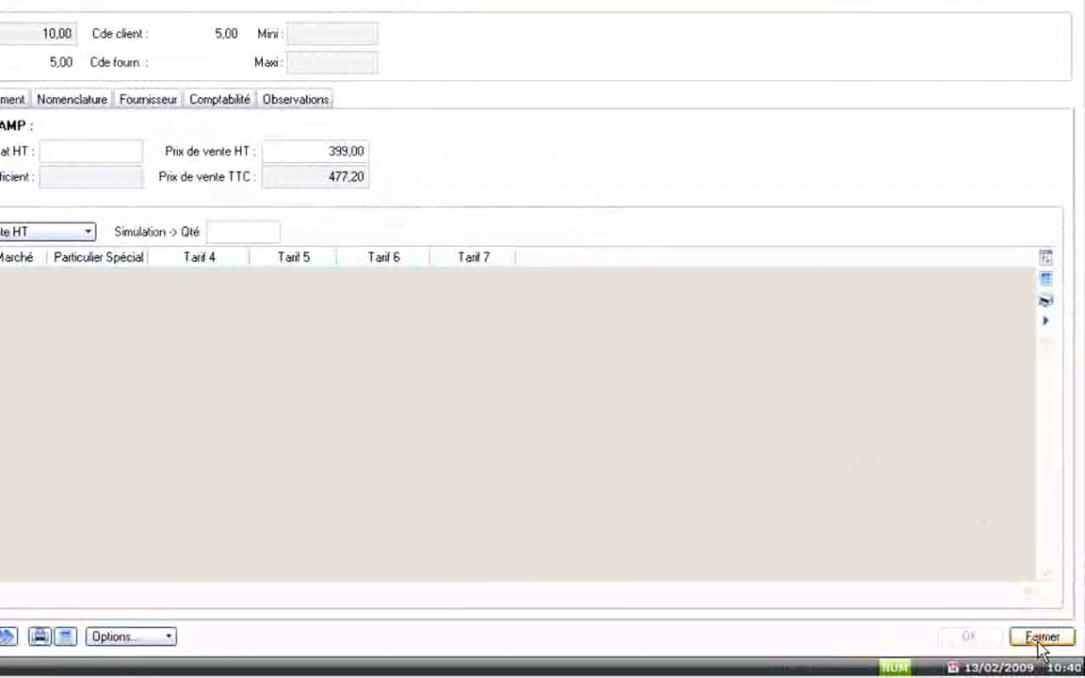
{"action": "left_click", "coordinate": [1084, 677]}
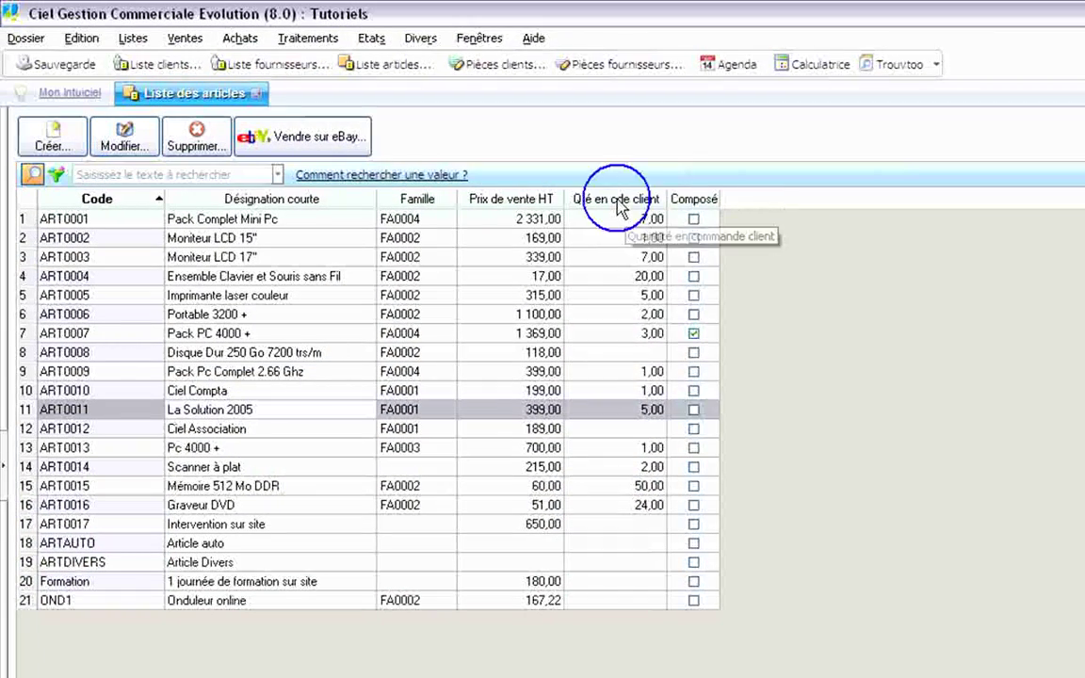
Add the Stock réel and Stock théorique columns to the article list, showing the display options of the column settings.
{"action": "right_click", "coordinate": [367, 44]}
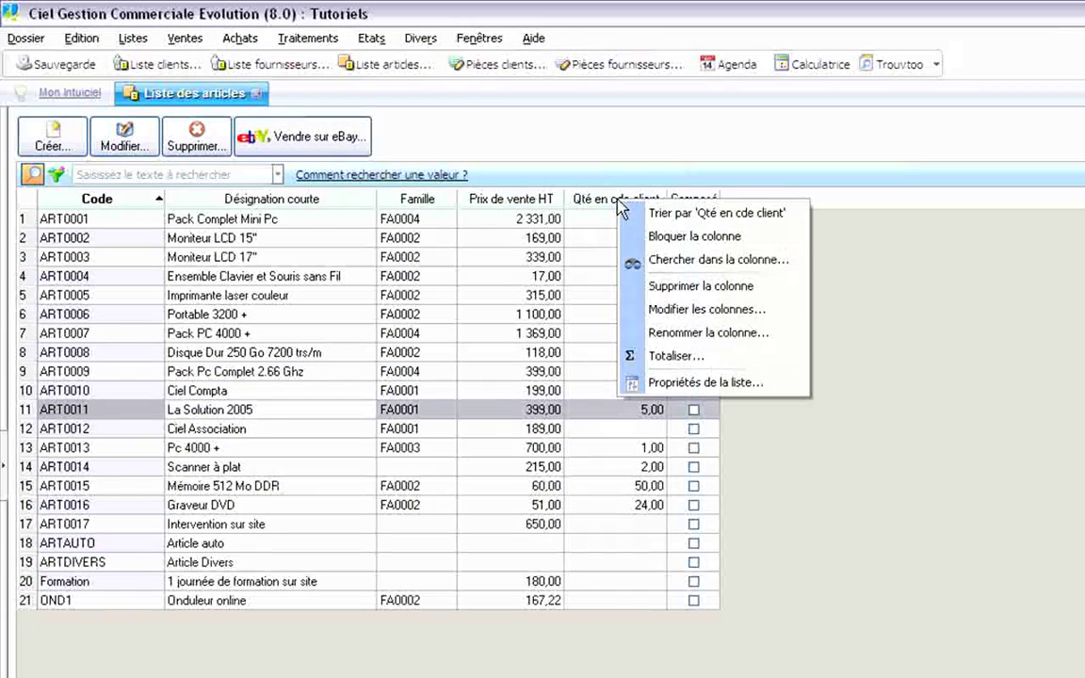
{"action": "left_click", "coordinate": [666, 319]}
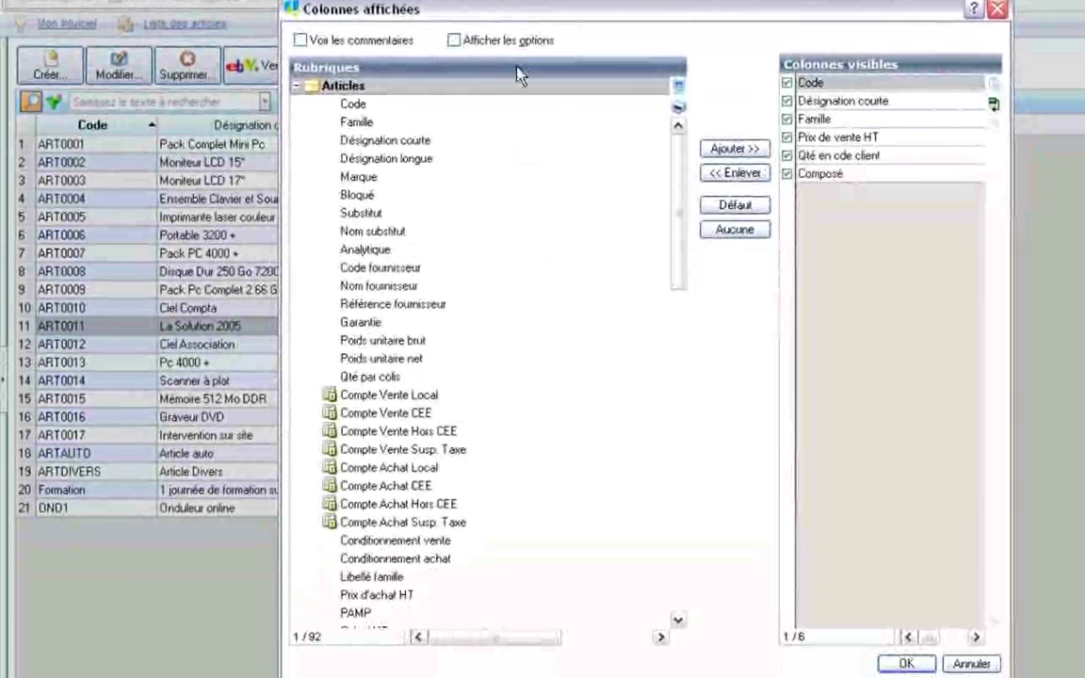
{"action": "left_click", "coordinate": [455, 41]}
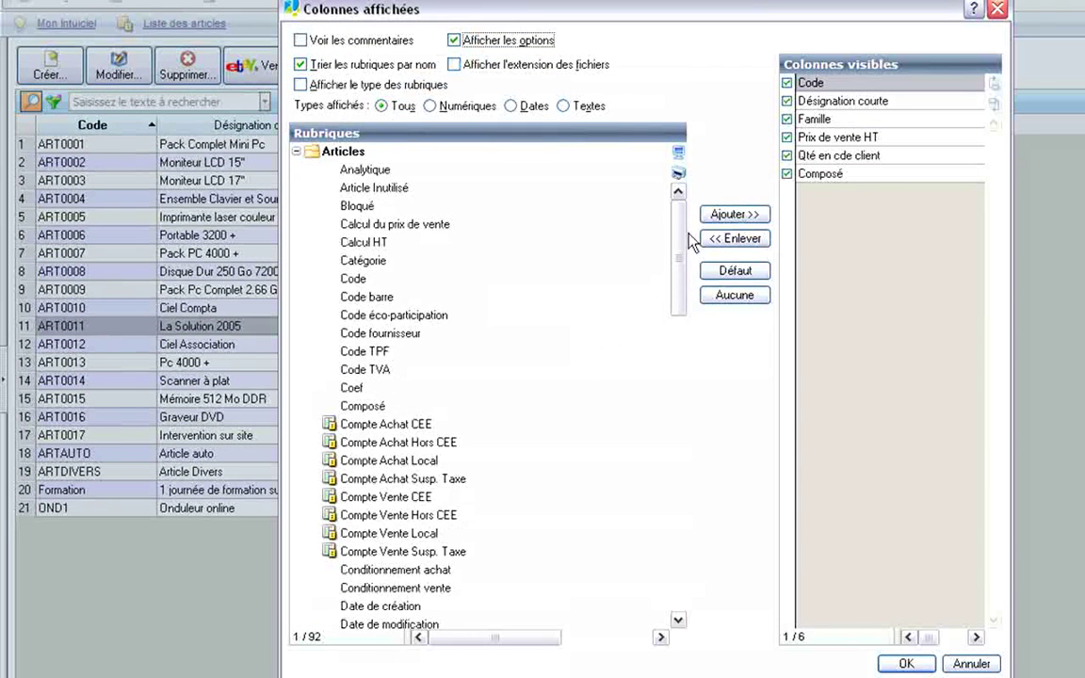
{"action": "left_click_drag", "start_coordinate": [679, 231], "coordinate": [681, 474]}
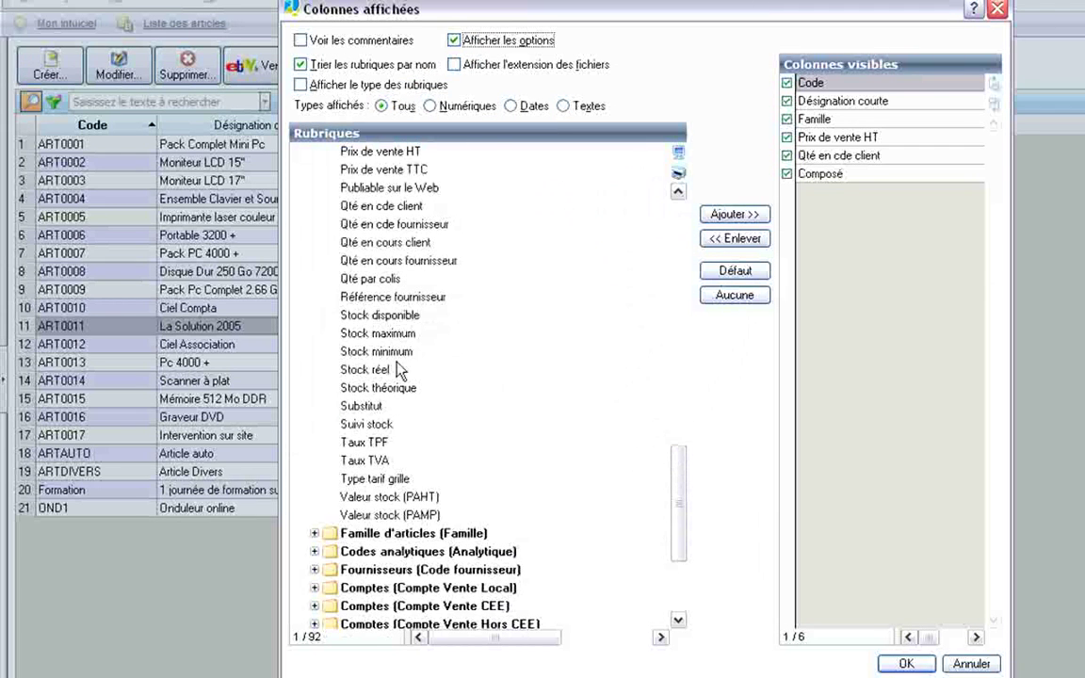
{"action": "double_click", "coordinate": [360, 372]}
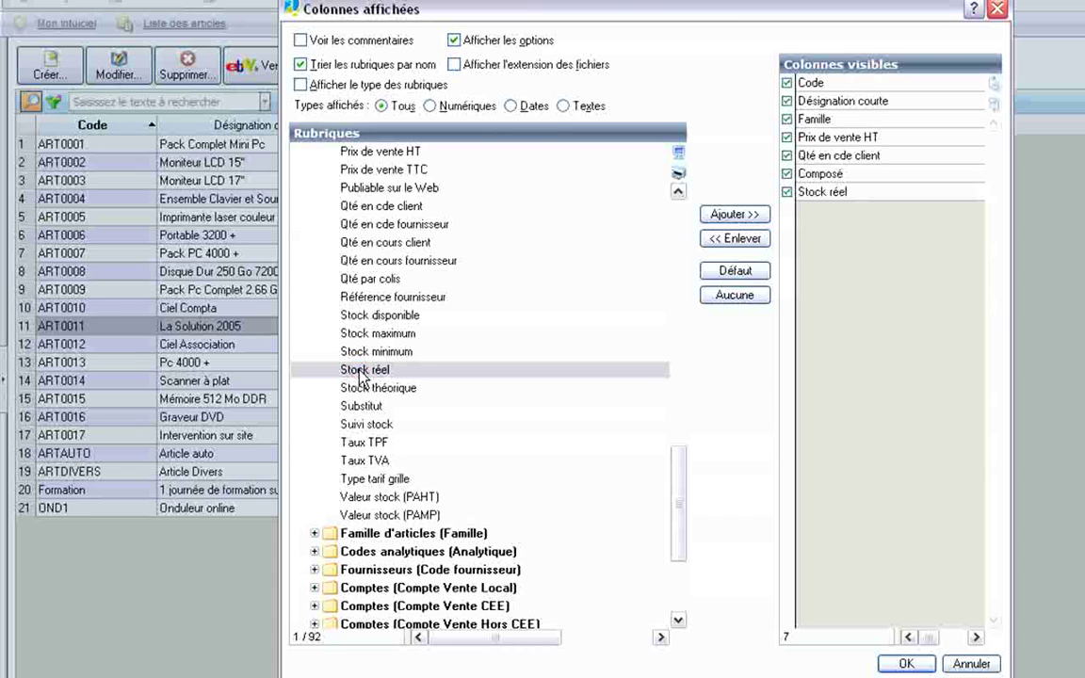
{"action": "double_click", "coordinate": [357, 386]}
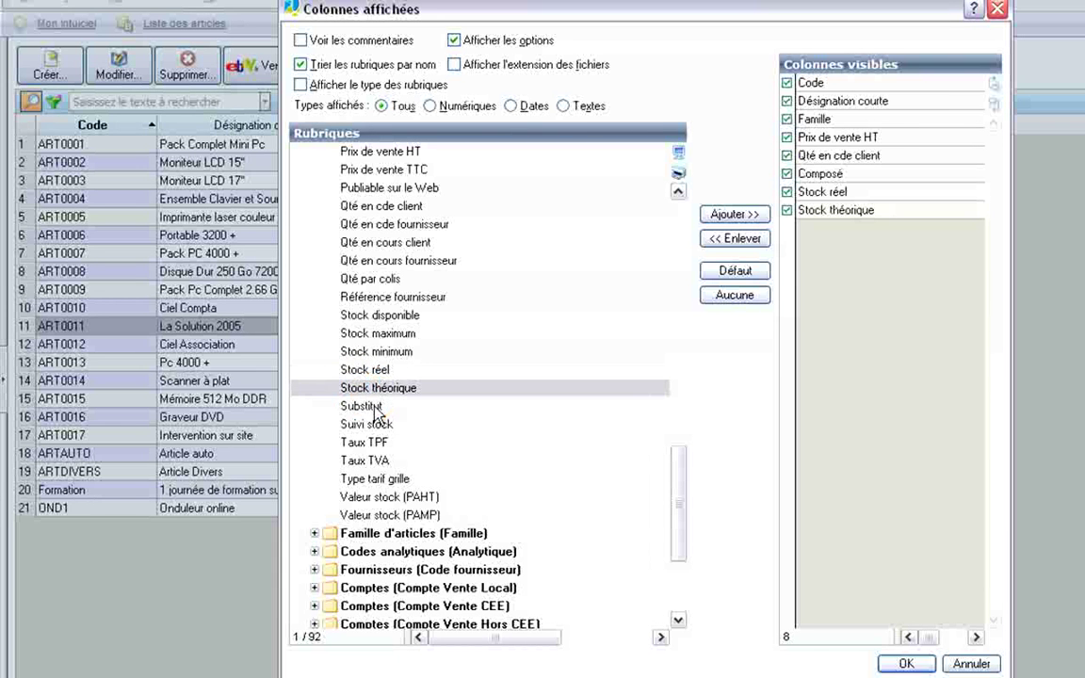
{"action": "left_click", "coordinate": [902, 665]}
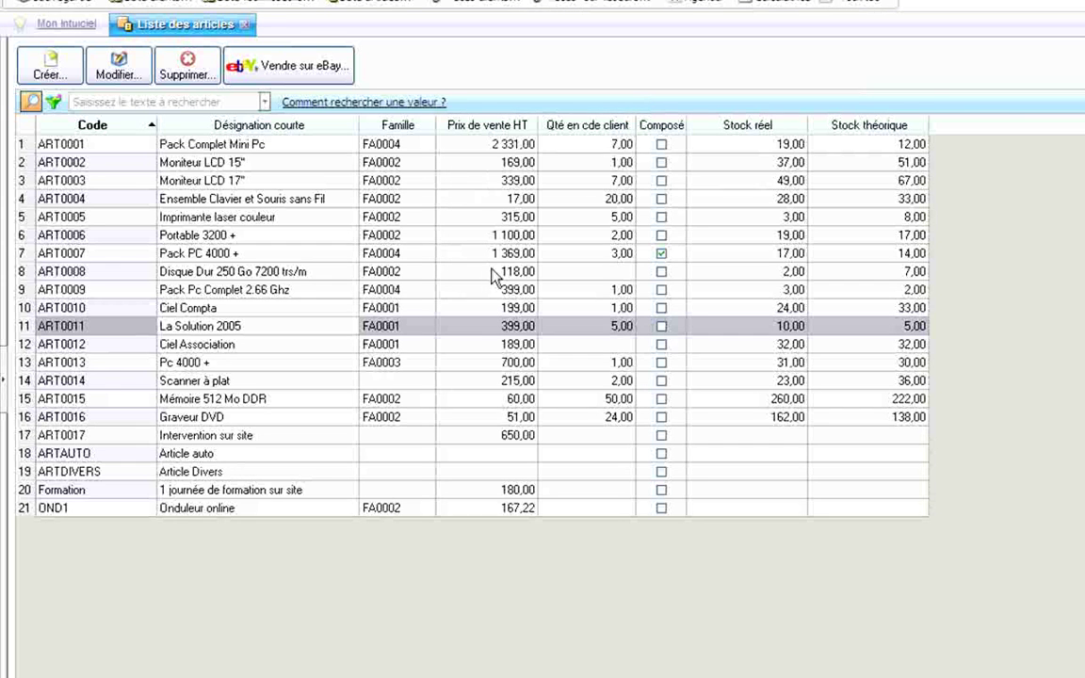
Rename the Prix de vente HT column of the article list as Px vente HT.
{"action": "right_click", "coordinate": [492, 131]}
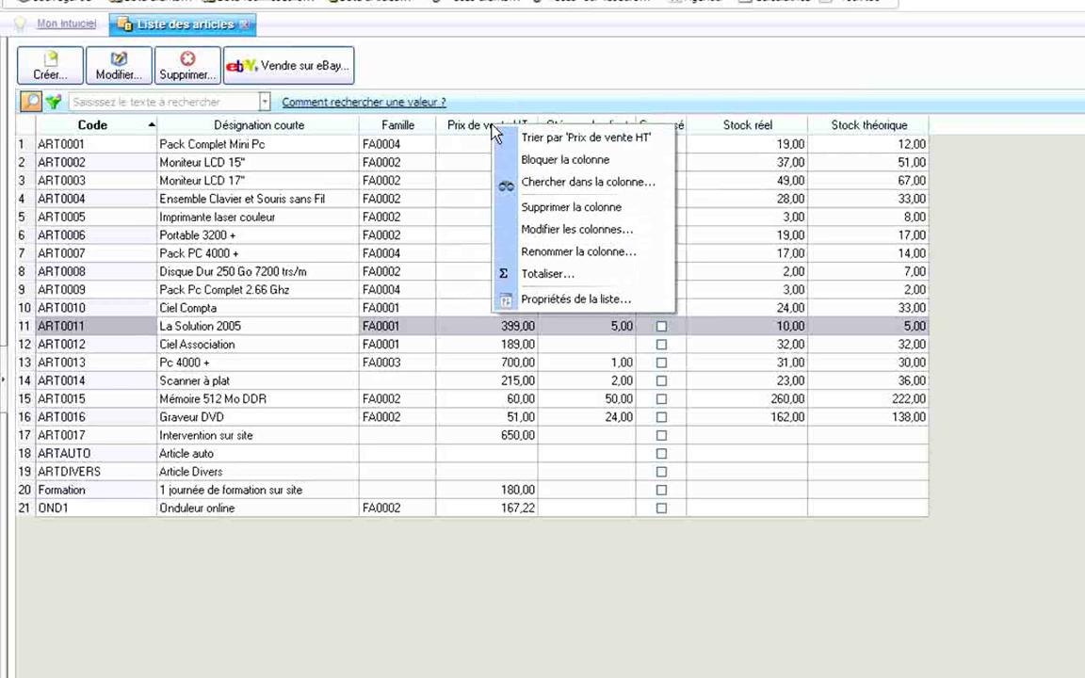
{"action": "left_click", "coordinate": [566, 252]}
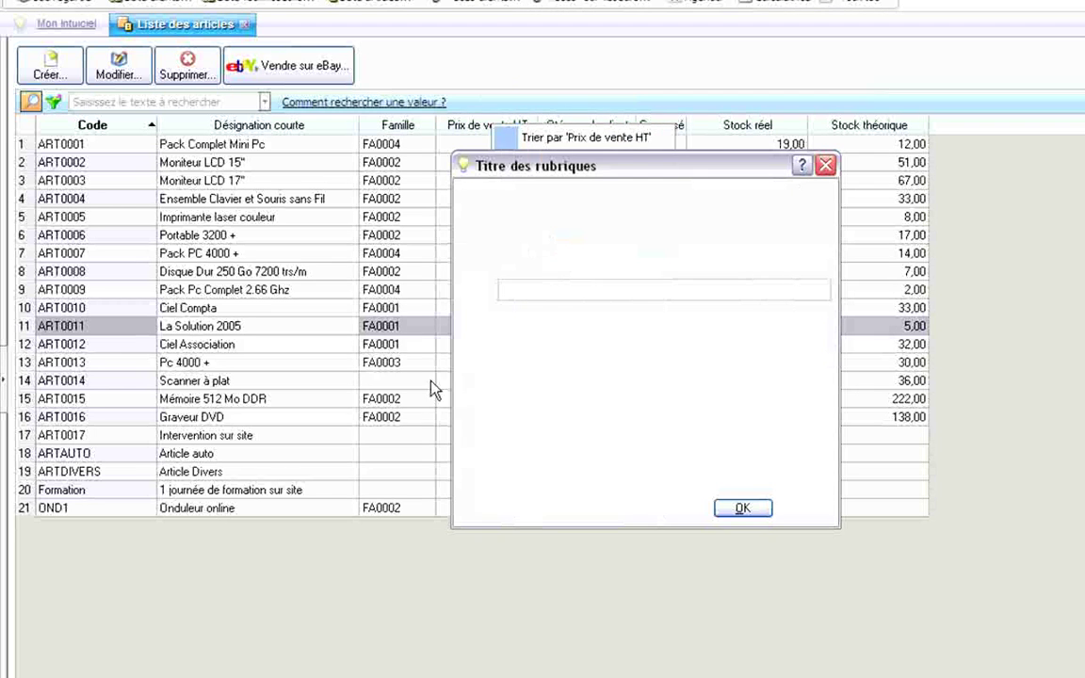
{"action": "left_click", "coordinate": [511, 289]}
{"action": "key", "text": "BackSpace"}
{"action": "key", "text": "BackSpace"}
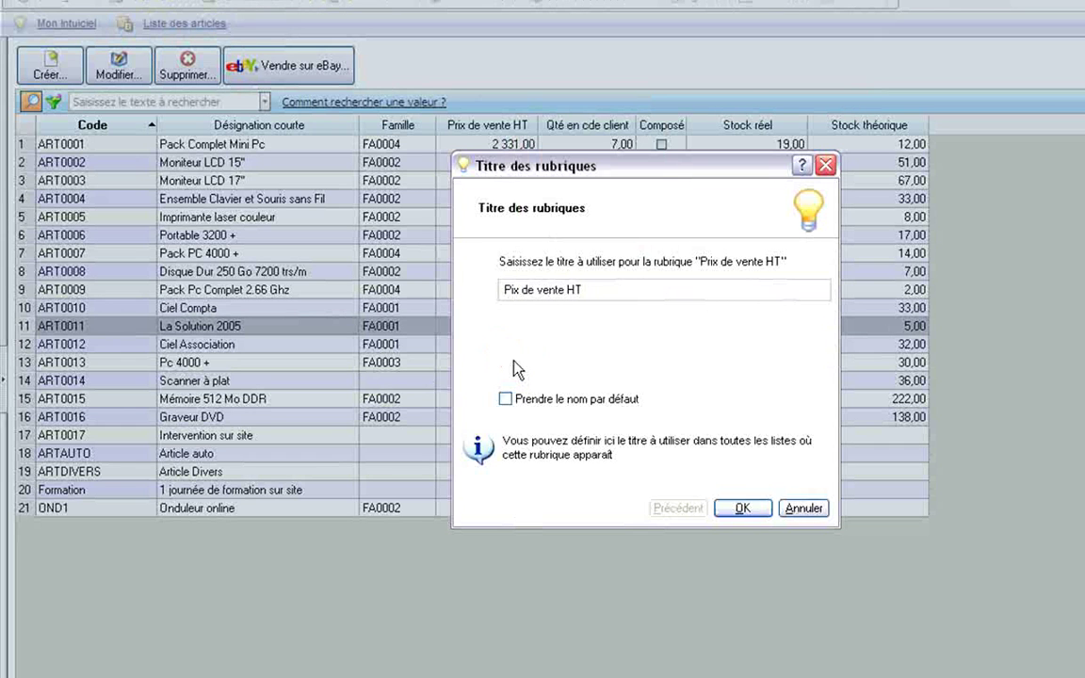
{"action": "key", "text": "Right"}
{"action": "key", "text": "shift+Right"}
{"action": "key", "text": "shift+Right"}
{"action": "key", "text": "Delete"}
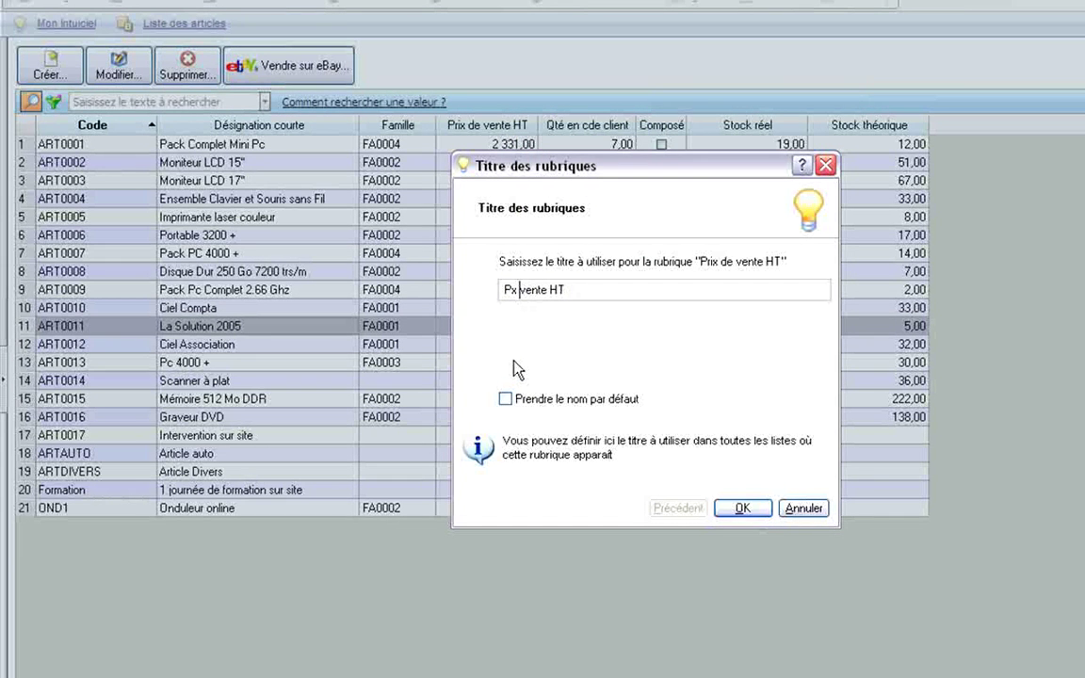
{"action": "left_click", "coordinate": [732, 507]}
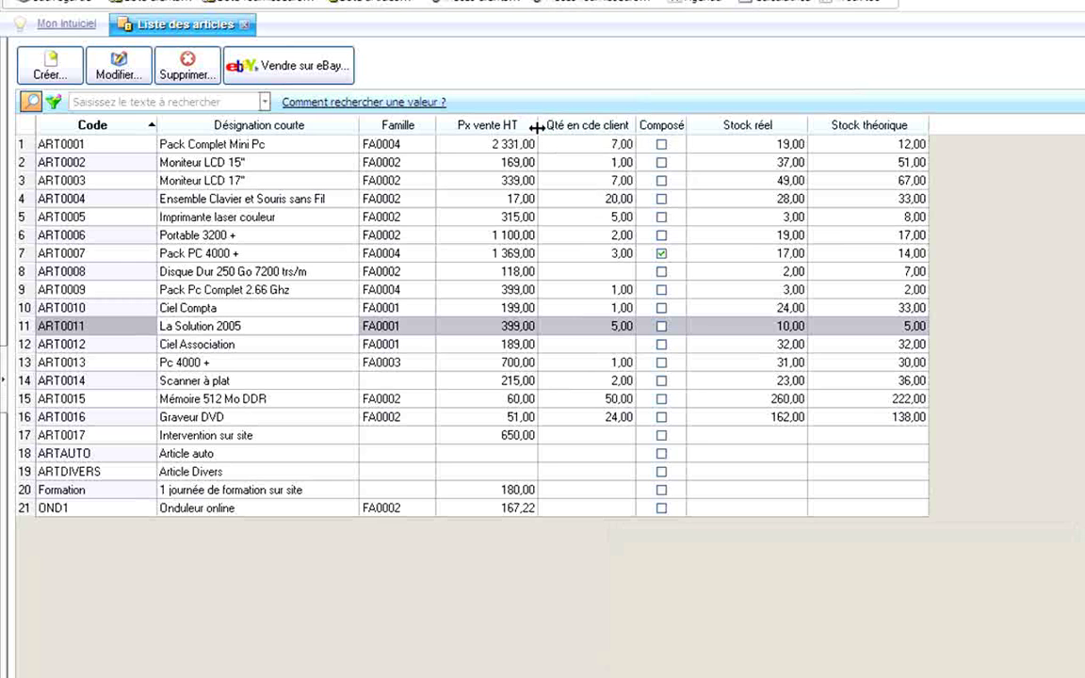
Widen the Px vente HT column, and automatically fit its width to its contents.
{"action": "left_click_drag", "start_coordinate": [537, 125], "coordinate": [626, 125]}
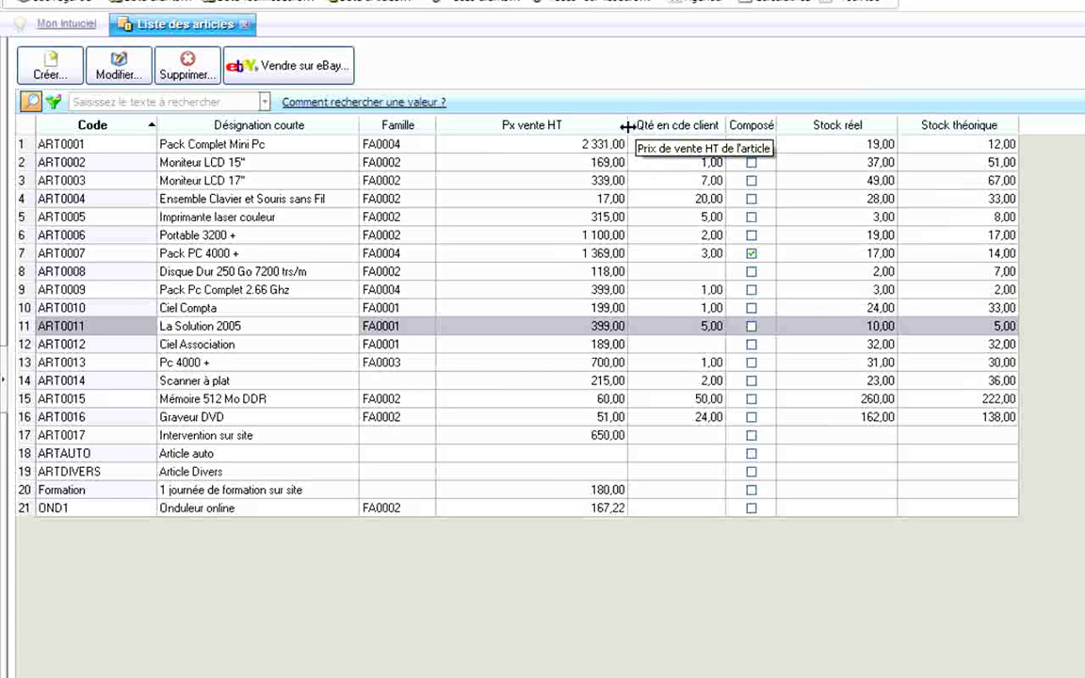
{"action": "double_click", "coordinate": [627, 126]}
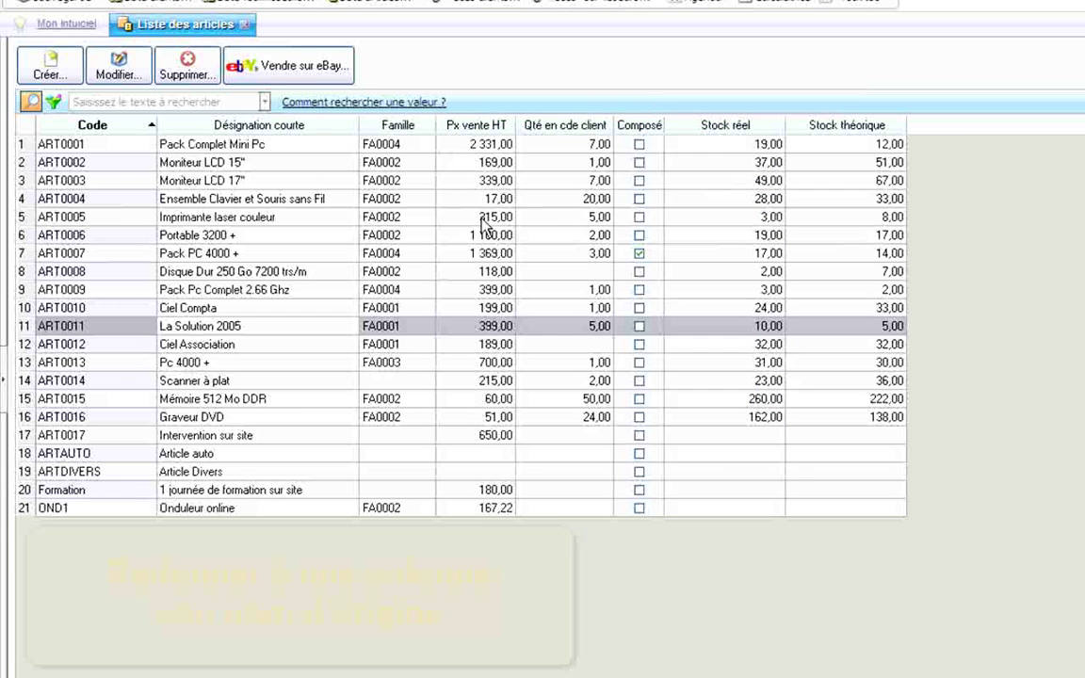
Restore the default name of the Px vente HT column and widen it to fit the full heading.
{"action": "right_click", "coordinate": [471, 124]}
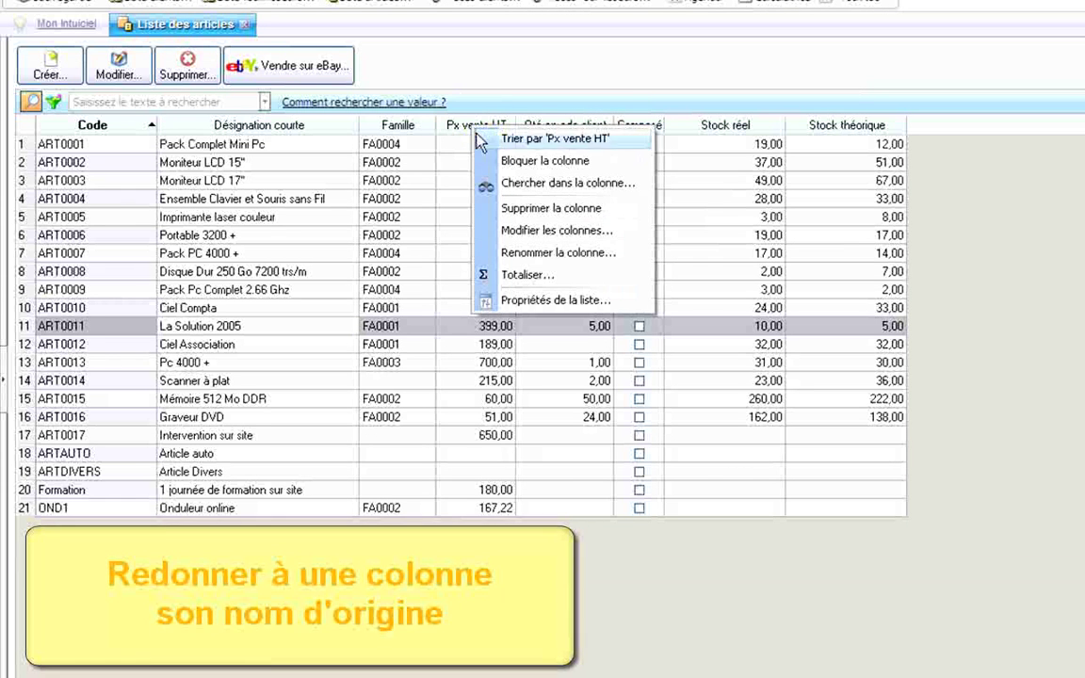
{"action": "left_click", "coordinate": [554, 256]}
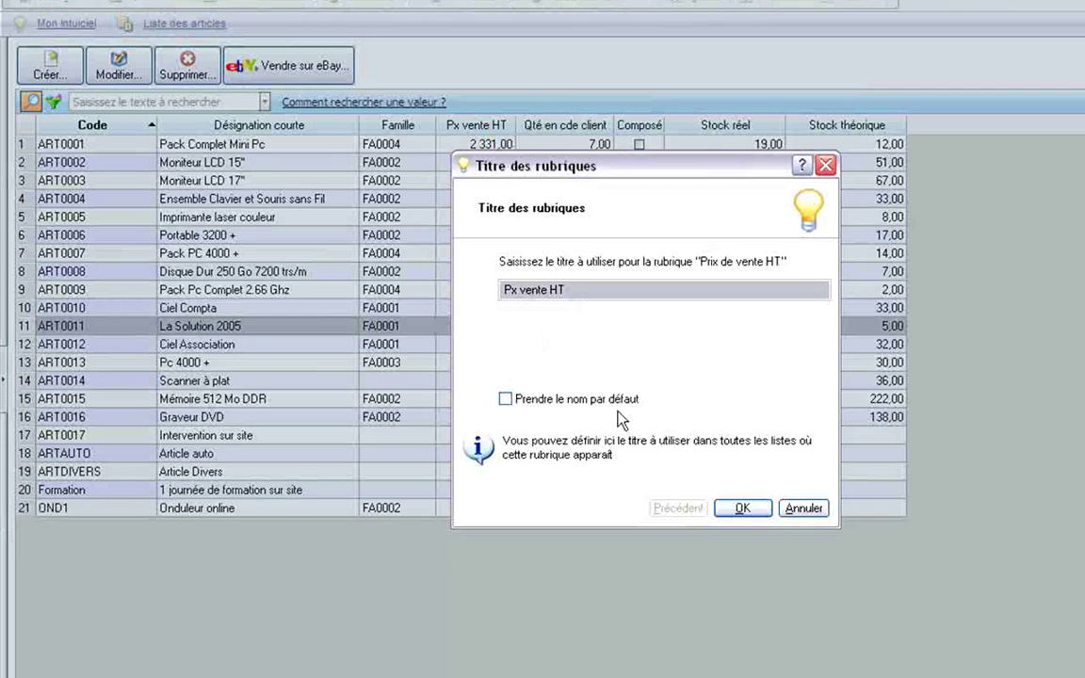
{"action": "left_click", "coordinate": [506, 400]}
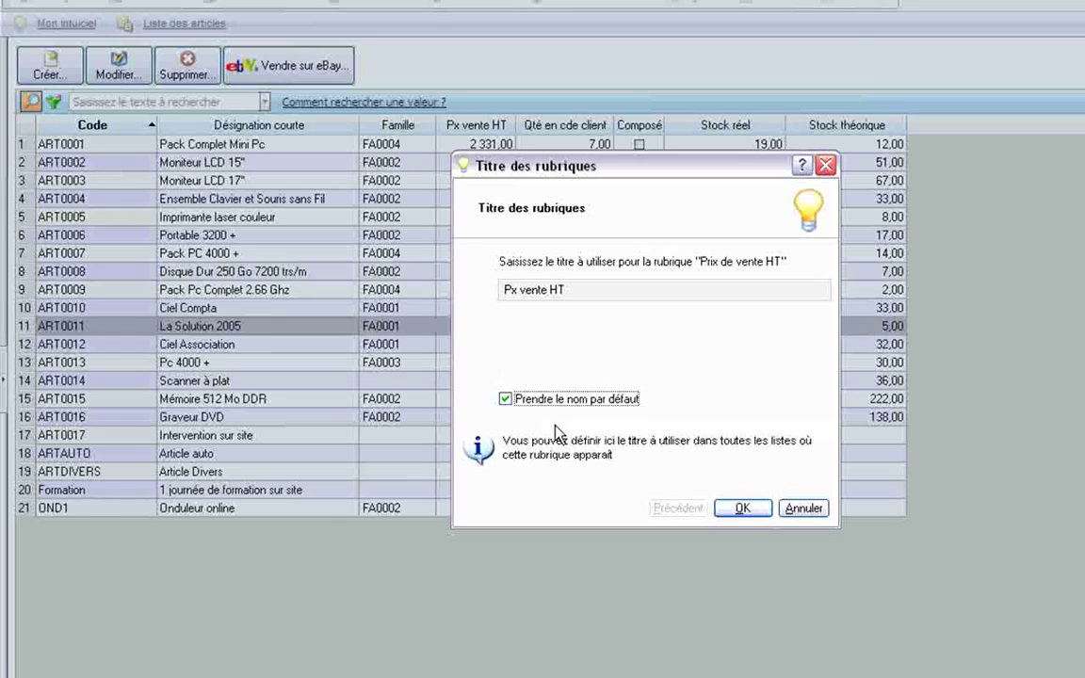
{"action": "left_click", "coordinate": [505, 400]}
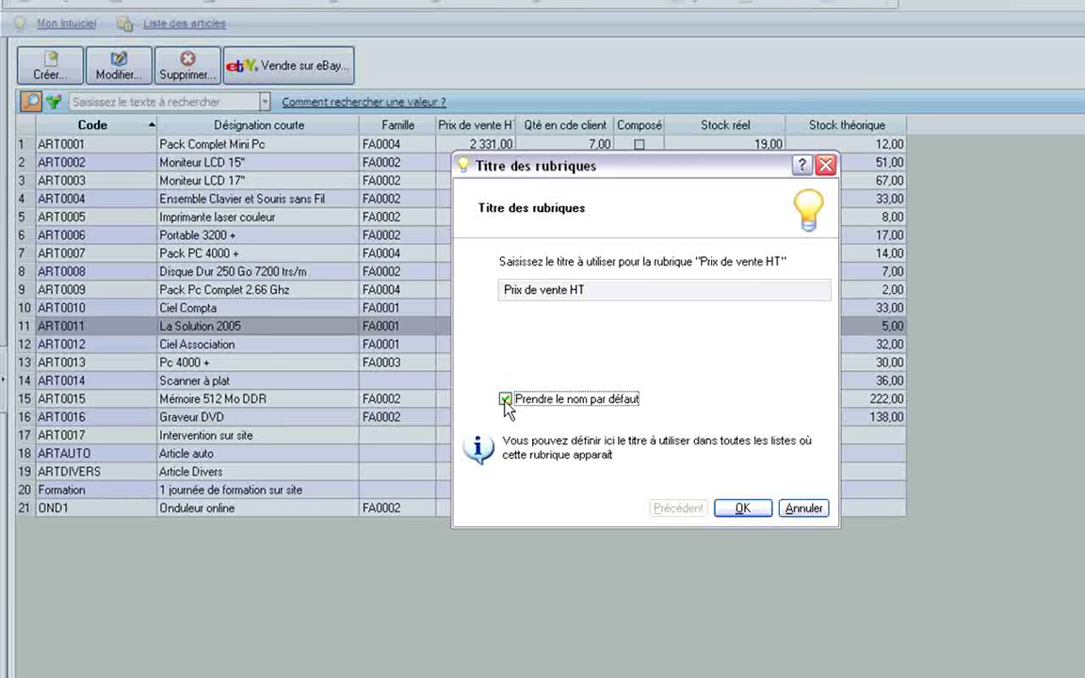
{"action": "left_click", "coordinate": [743, 509]}
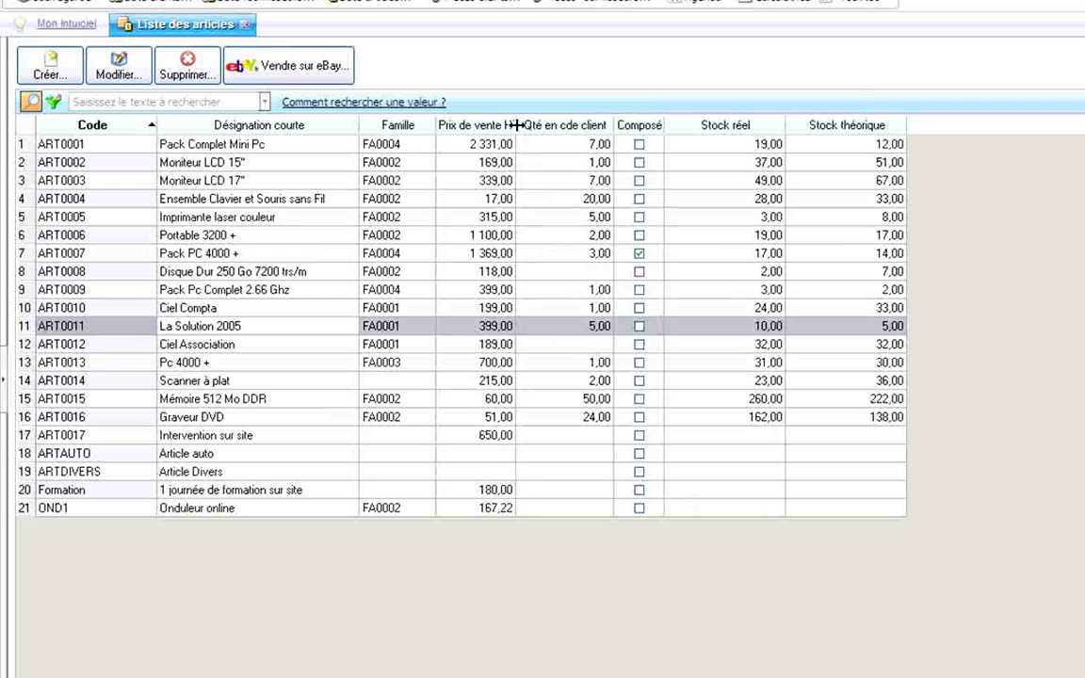
{"action": "left_click_drag", "start_coordinate": [516, 125], "coordinate": [538, 124]}
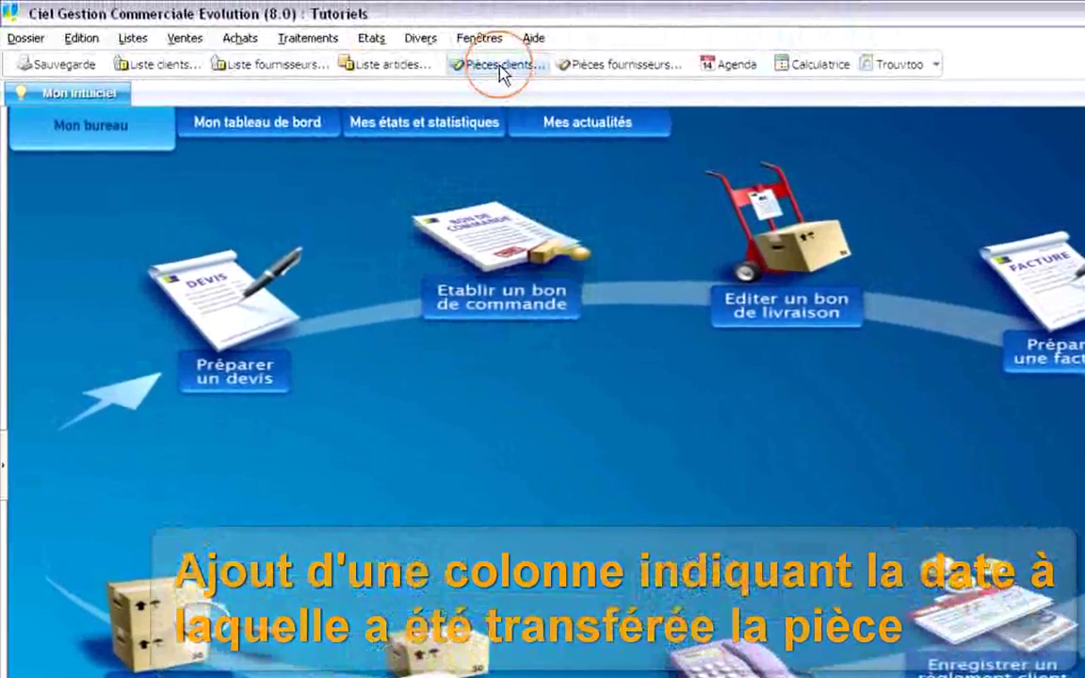
Display the client orders list and open its column settings with the display options shown.
{"action": "left_click", "coordinate": [498, 64]}
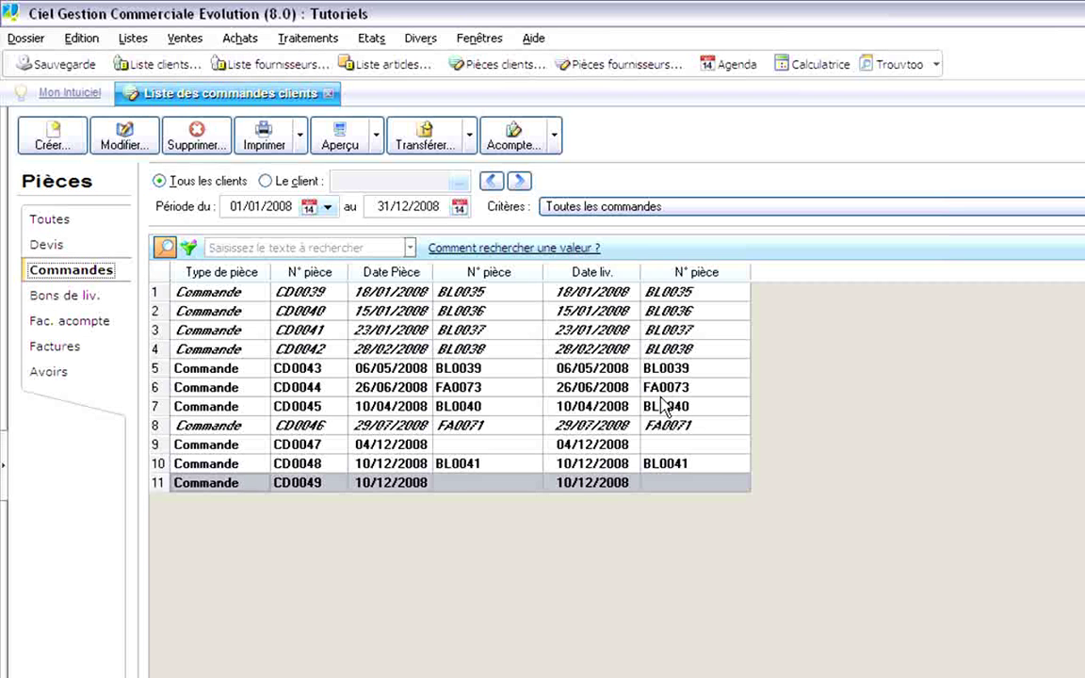
{"action": "right_click", "coordinate": [697, 278]}
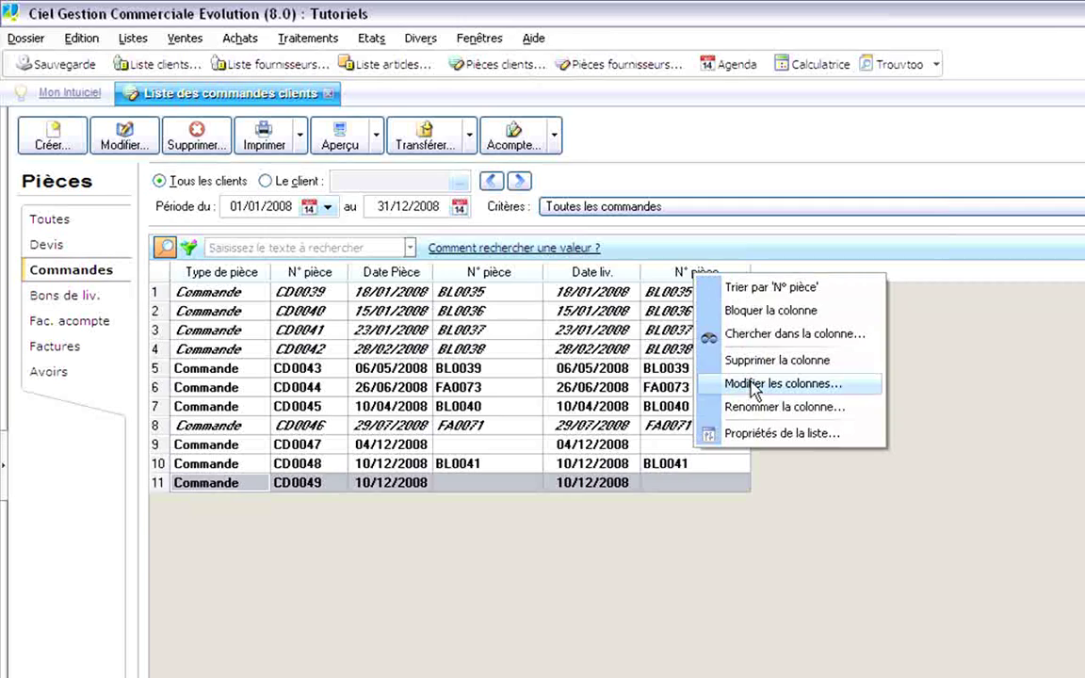
{"action": "left_click", "coordinate": [754, 386]}
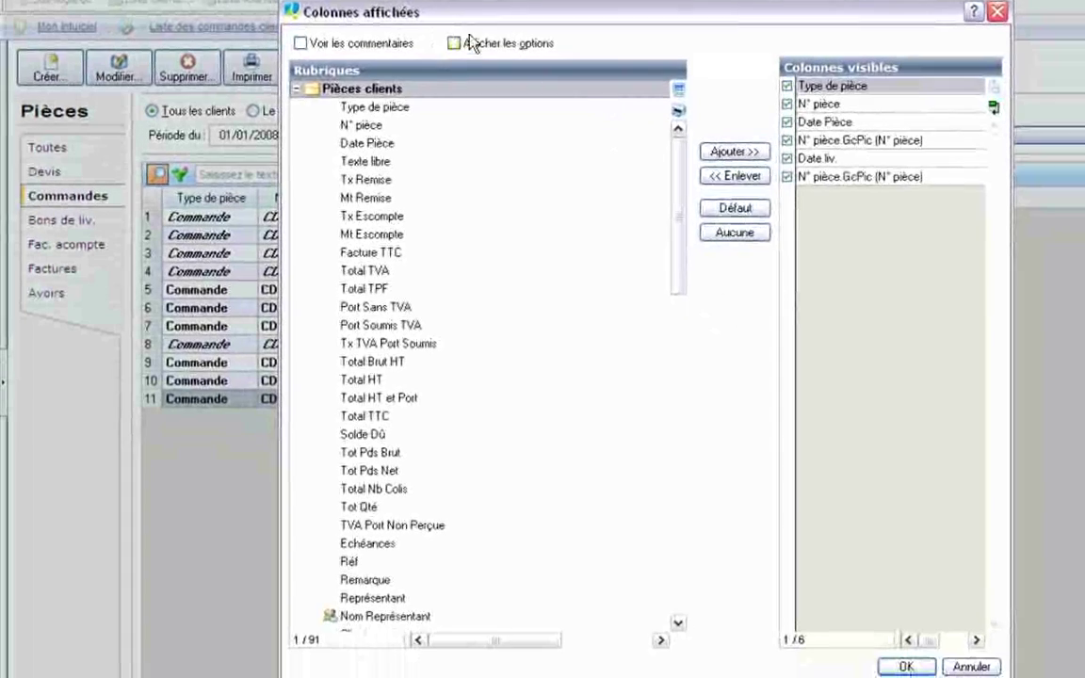
{"action": "left_click", "coordinate": [468, 41]}
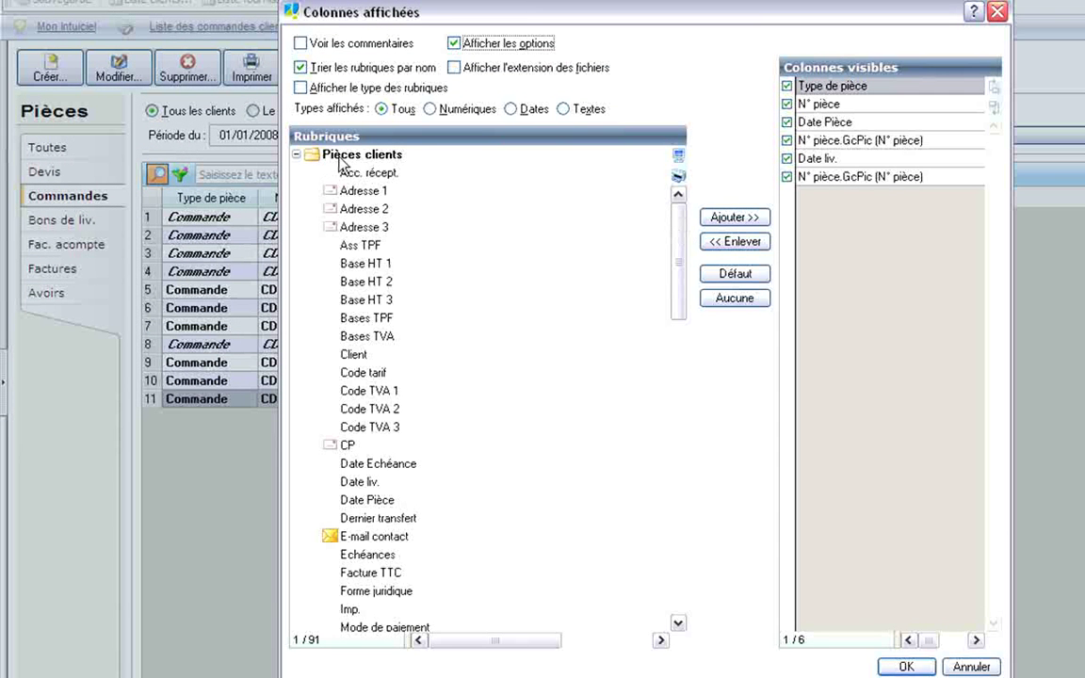
Add the Date Pièce field from Pièces clients (Transféré vers) as the last visible column and apply it to the orders list.
{"action": "left_click_drag", "start_coordinate": [683, 271], "coordinate": [709, 578]}
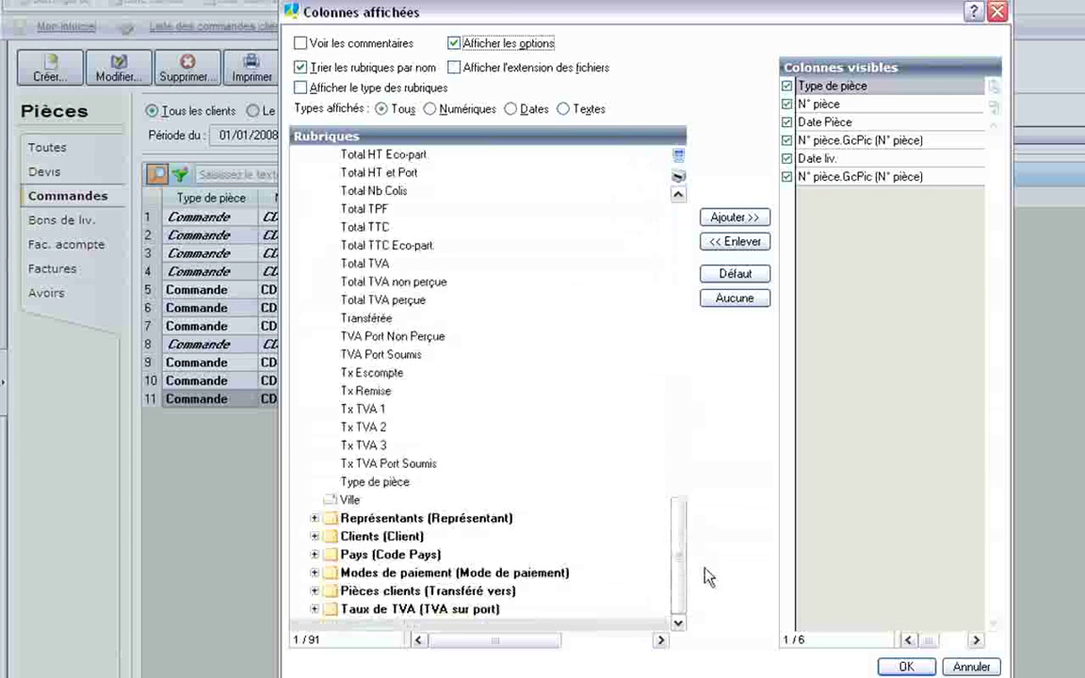
{"action": "left_click", "coordinate": [315, 591]}
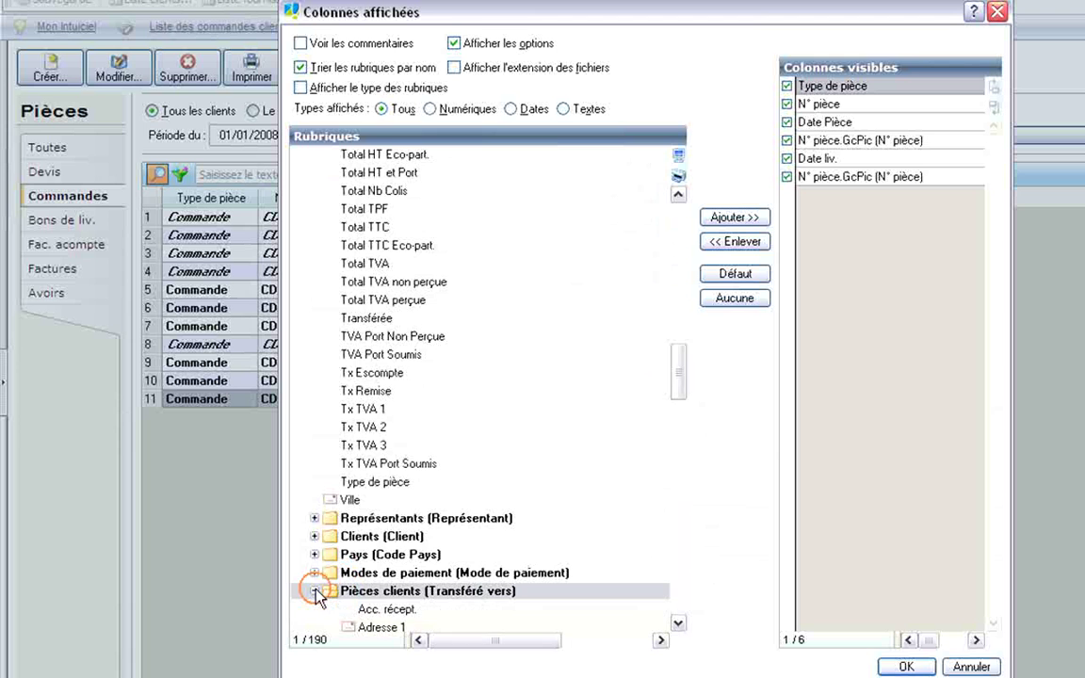
{"action": "left_click_drag", "start_coordinate": [680, 368], "coordinate": [681, 417]}
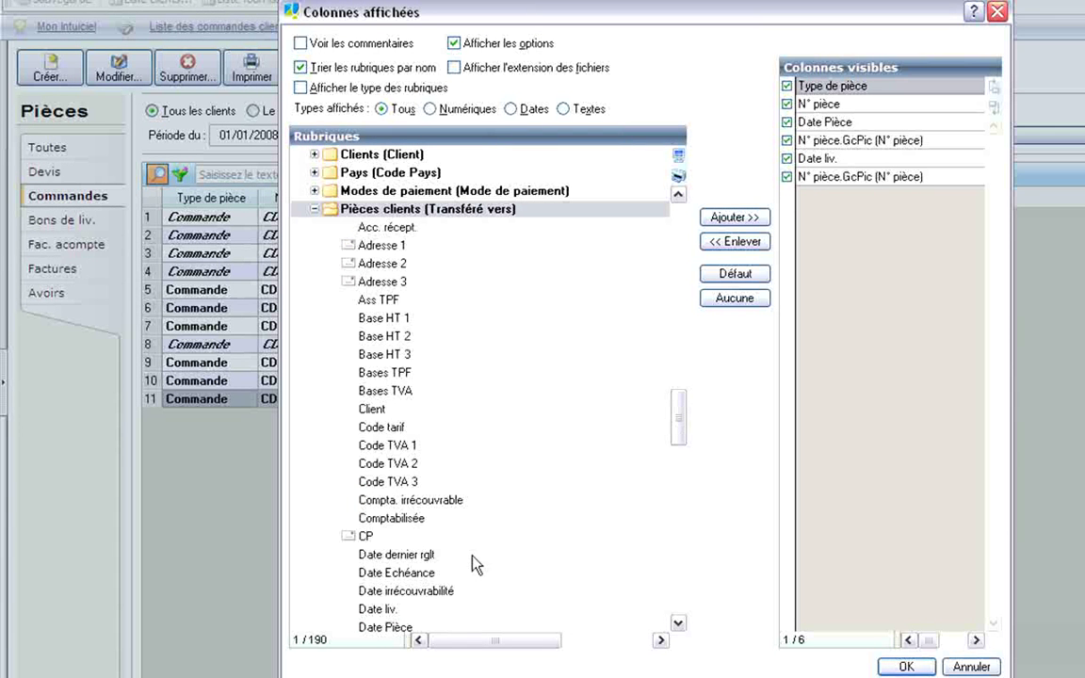
{"action": "left_click_drag", "start_coordinate": [381, 625], "coordinate": [836, 179]}
{"action": "key", "text": "Return"}
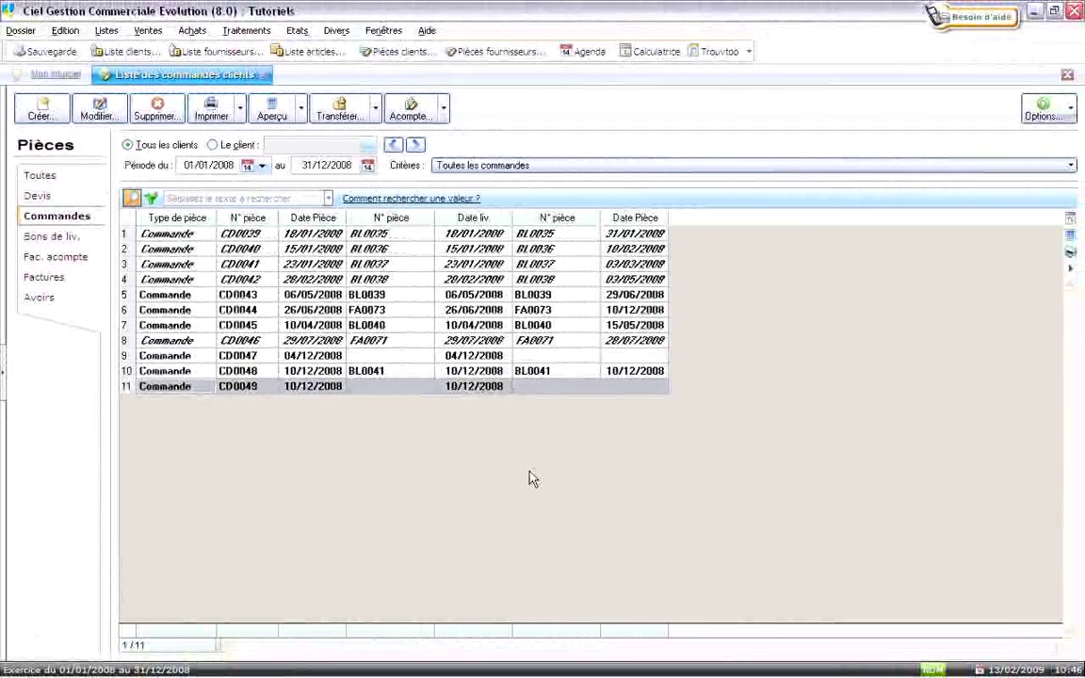
Close the client orders list and display the list of all client documents.
{"action": "left_click", "coordinate": [1067, 75]}
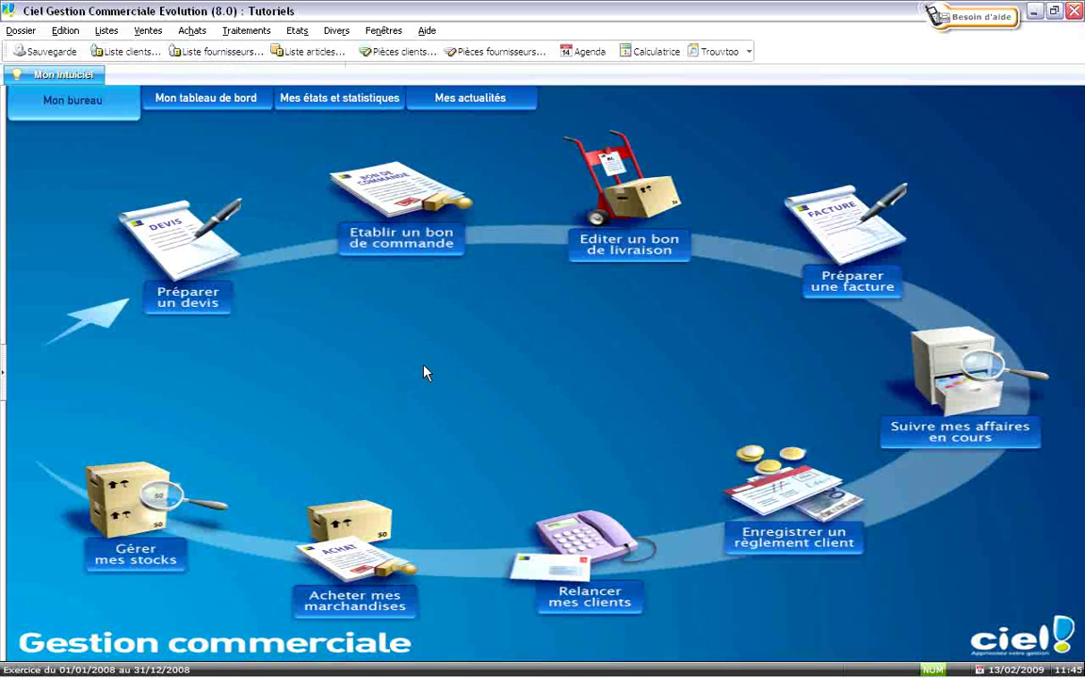
{"action": "left_click", "coordinate": [107, 30]}
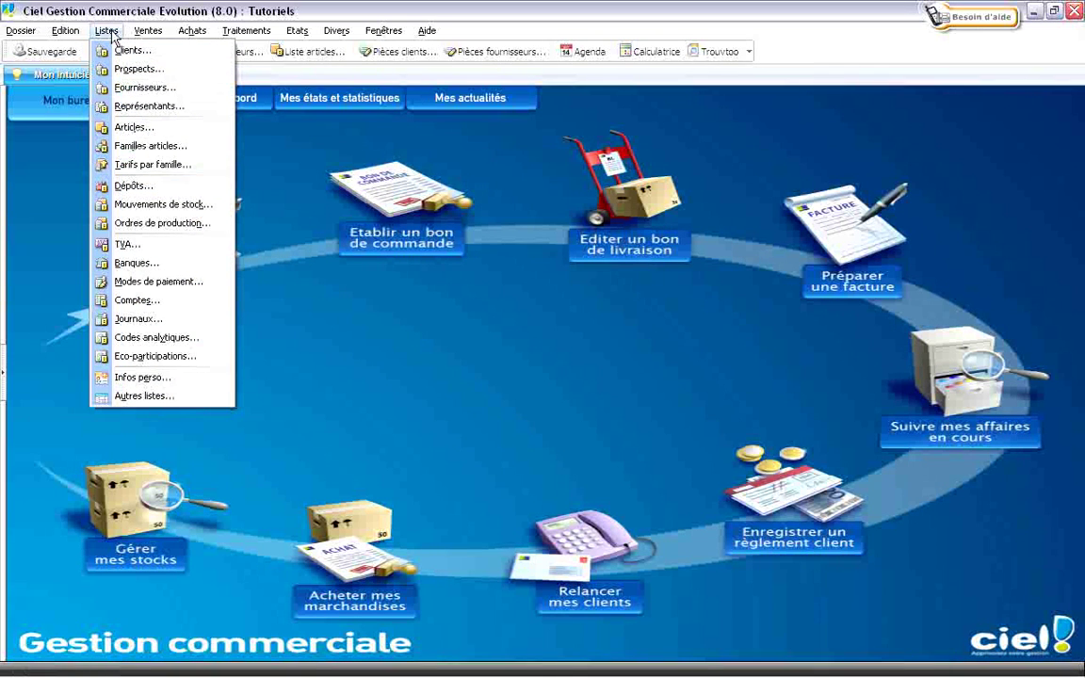
{"action": "left_click", "coordinate": [261, 12]}
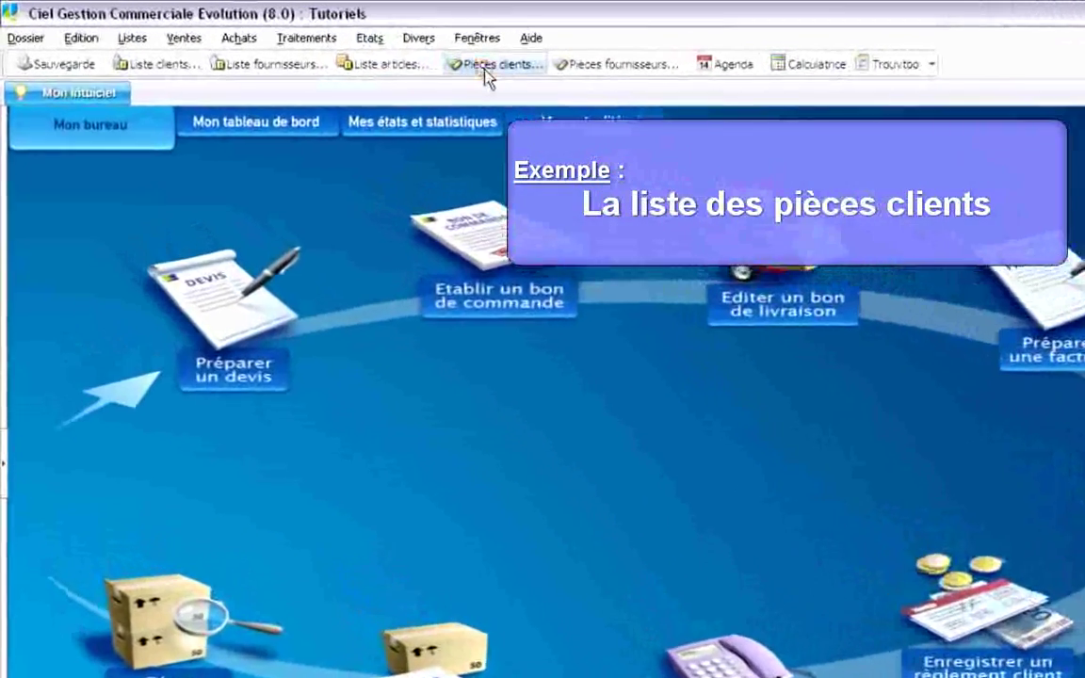
{"action": "left_click", "coordinate": [394, 52]}
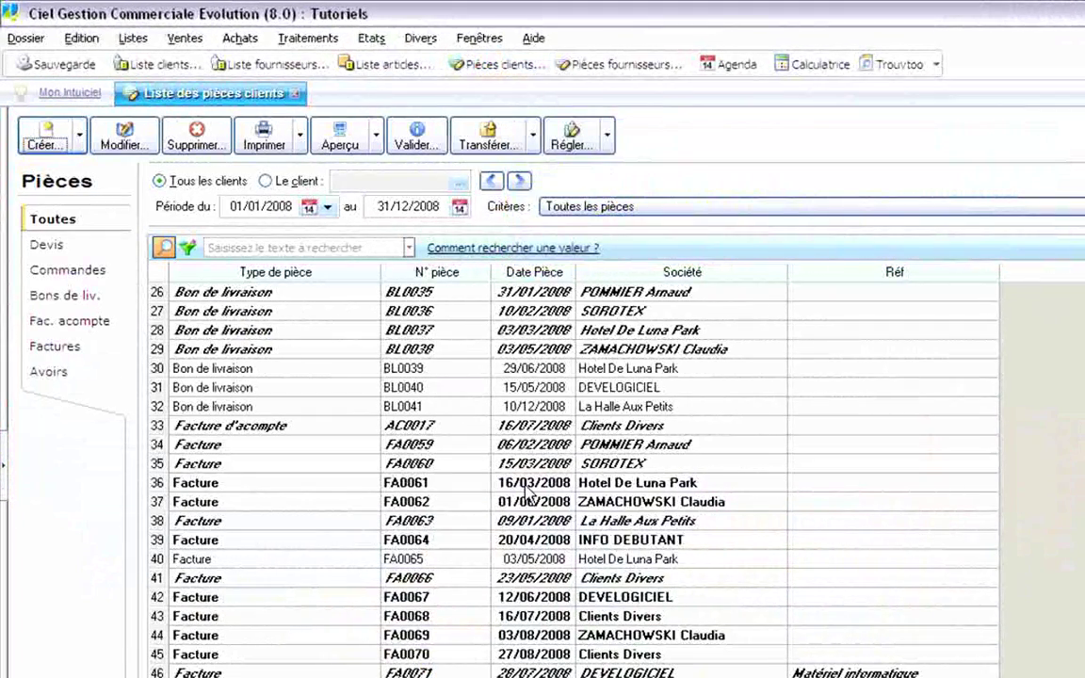
Search the client documents list for fa0074, and clear the search to show all documents again.
{"action": "left_click", "coordinate": [331, 247]}
{"action": "type", "text": "f"}
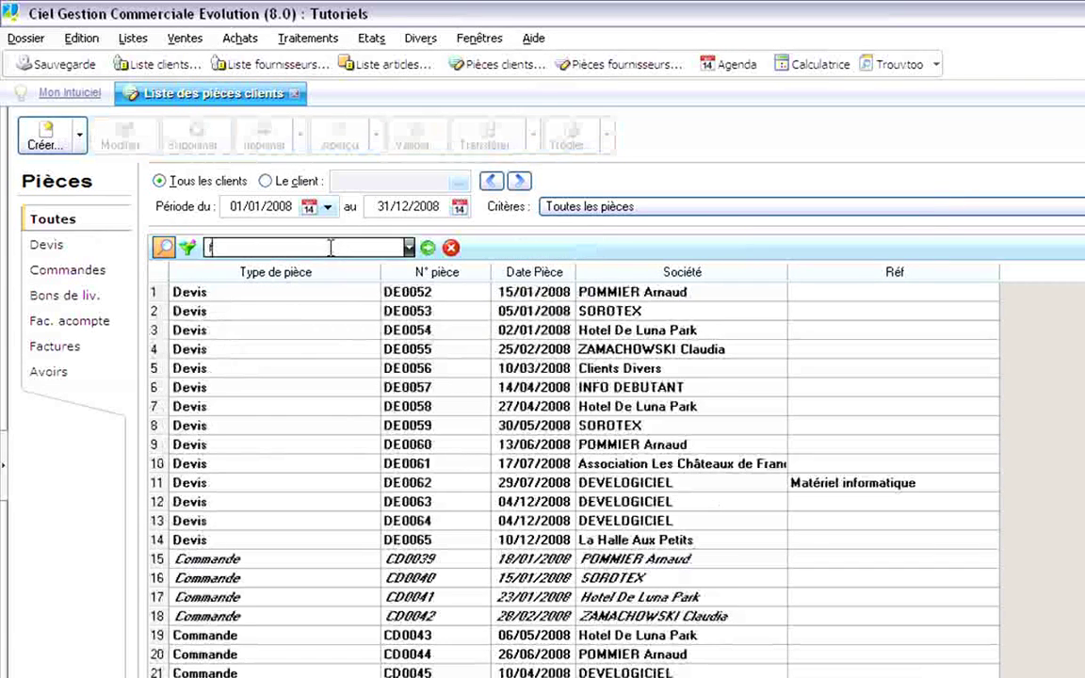
{"action": "type", "text": "a007"}
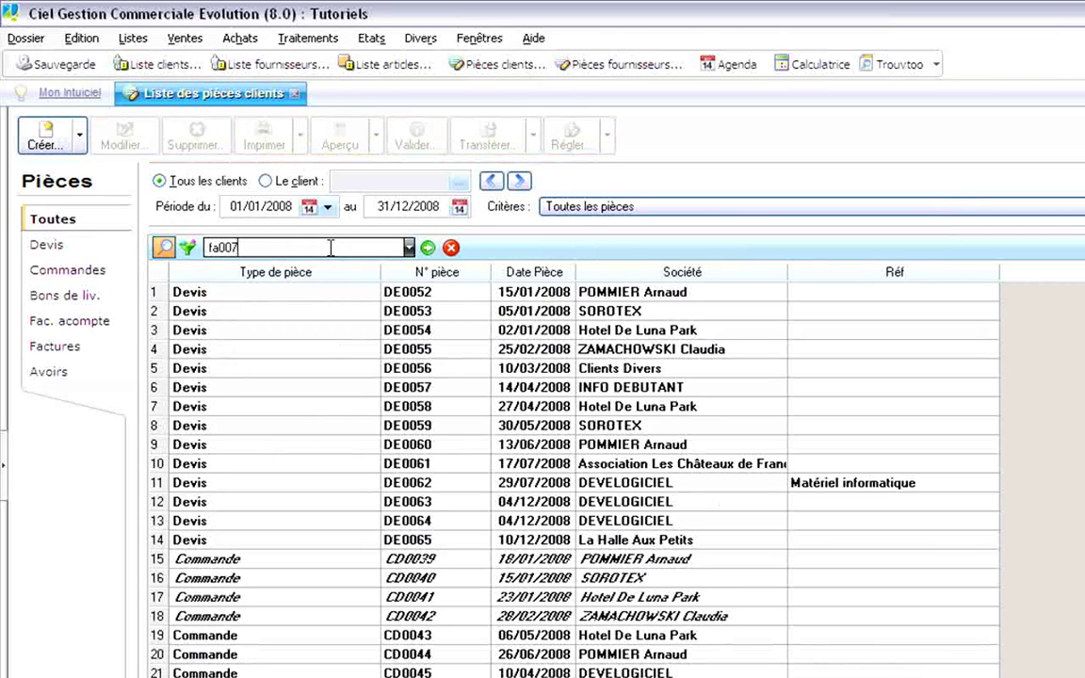
{"action": "type", "text": "4"}
{"action": "key", "text": "Return"}
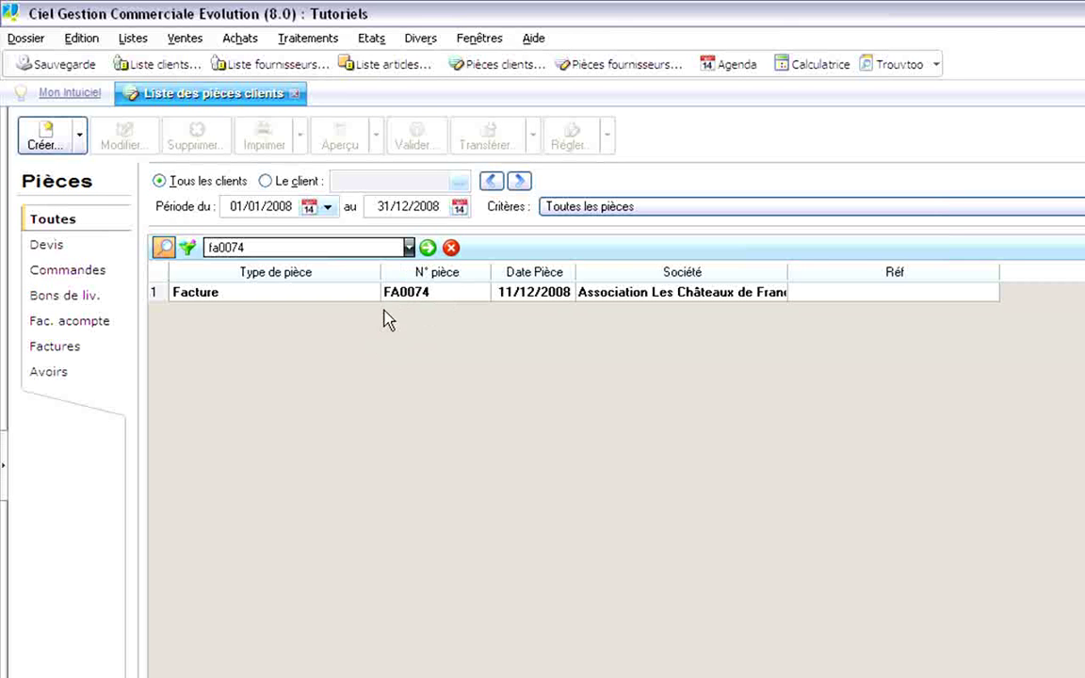
{"action": "left_click", "coordinate": [251, 247]}
{"action": "left_click", "coordinate": [452, 248]}
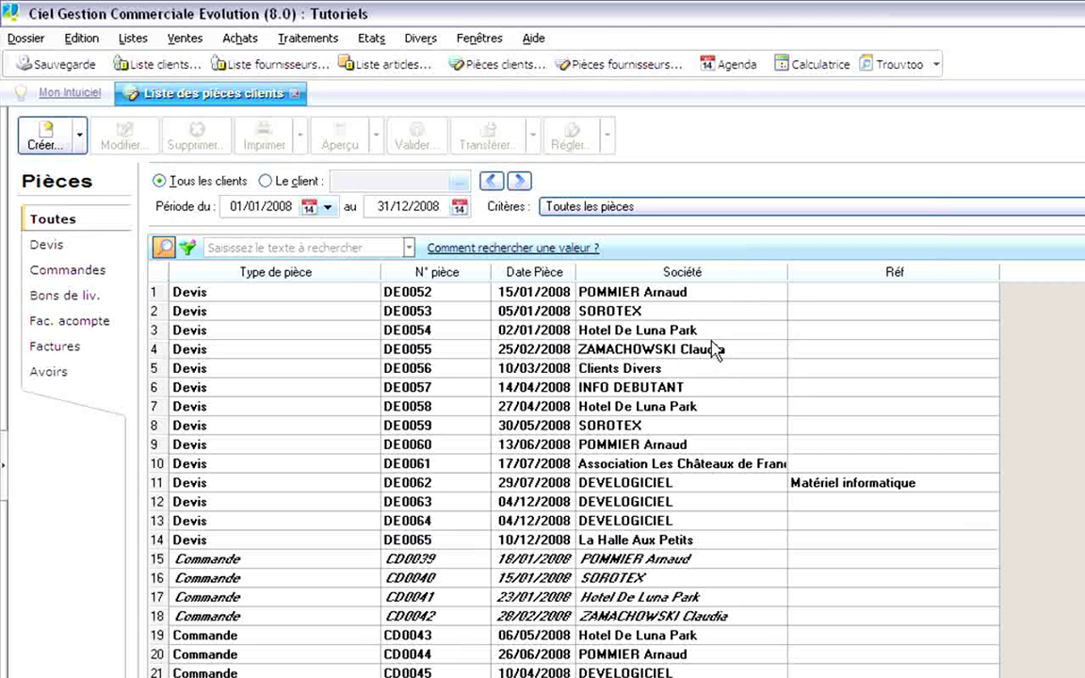
Add the Total HT field to the visible columns of the client documents list.
{"action": "right_click", "coordinate": [685, 277]}
{"action": "left_click", "coordinate": [733, 385]}
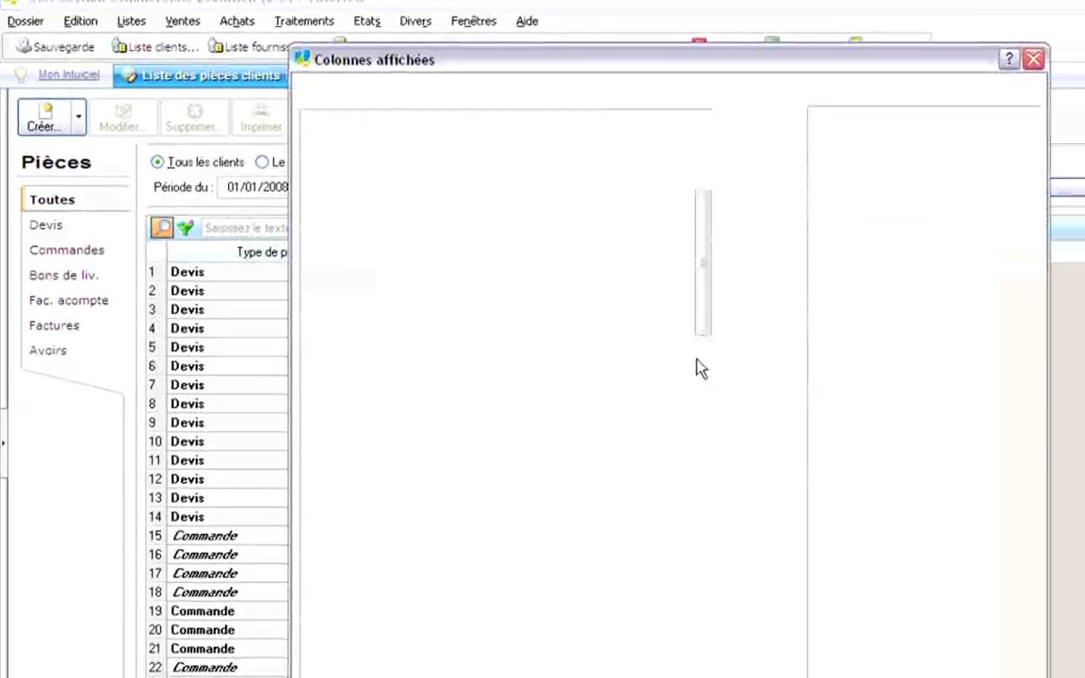
{"action": "left_click", "coordinate": [522, 55]}
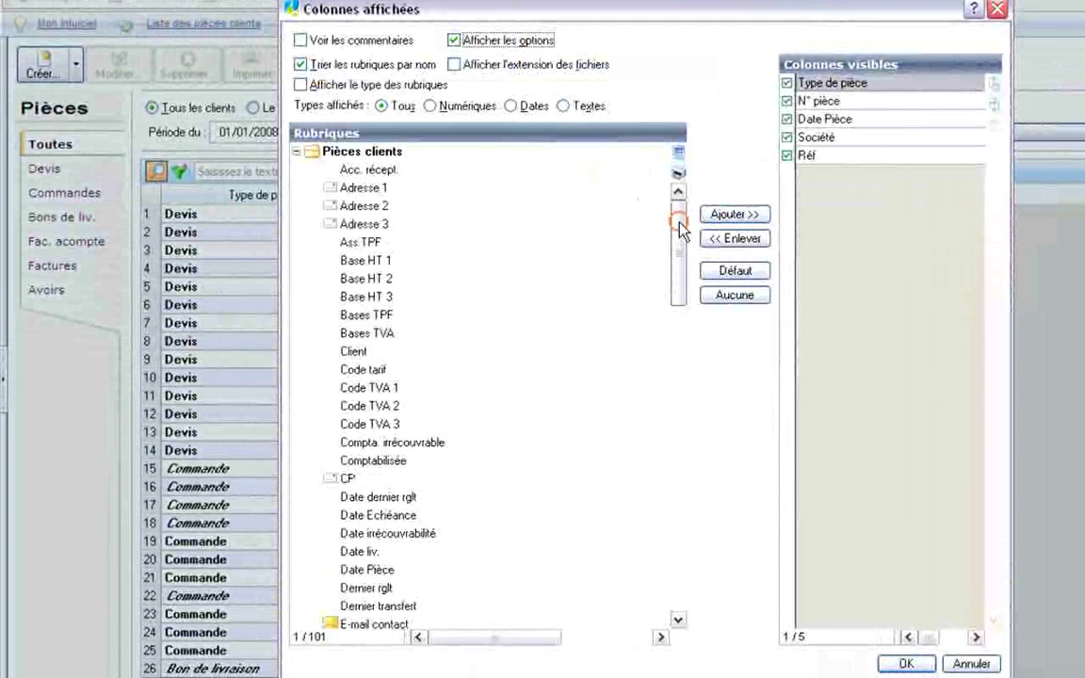
{"action": "left_click_drag", "start_coordinate": [685, 238], "coordinate": [686, 455]}
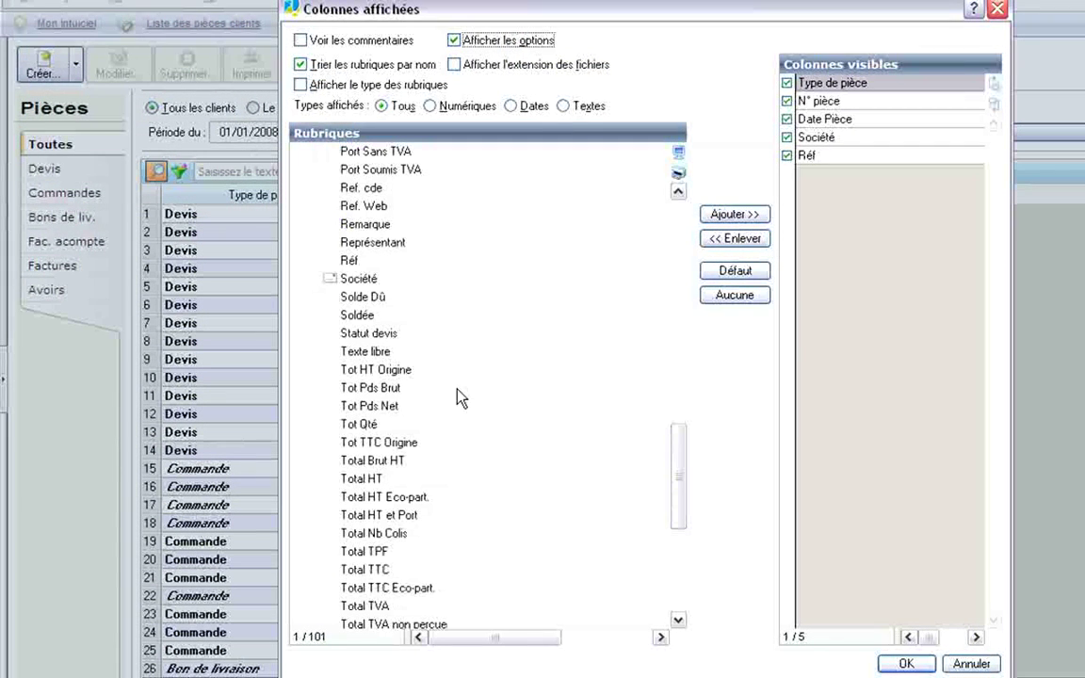
{"action": "double_click", "coordinate": [377, 480]}
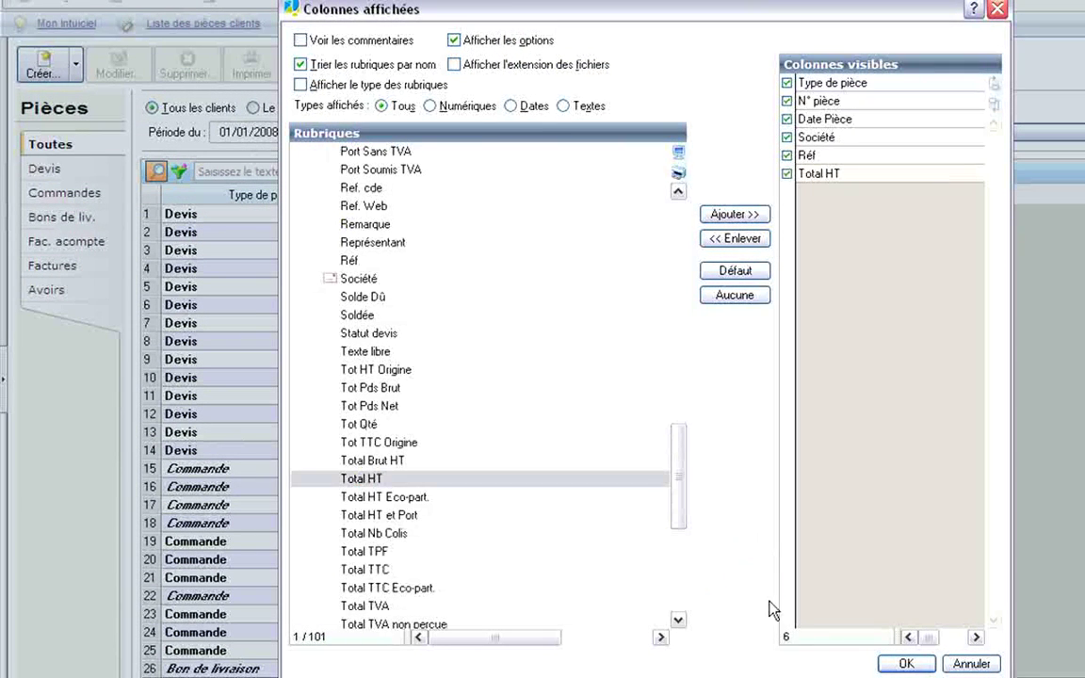
{"action": "left_click", "coordinate": [906, 665]}
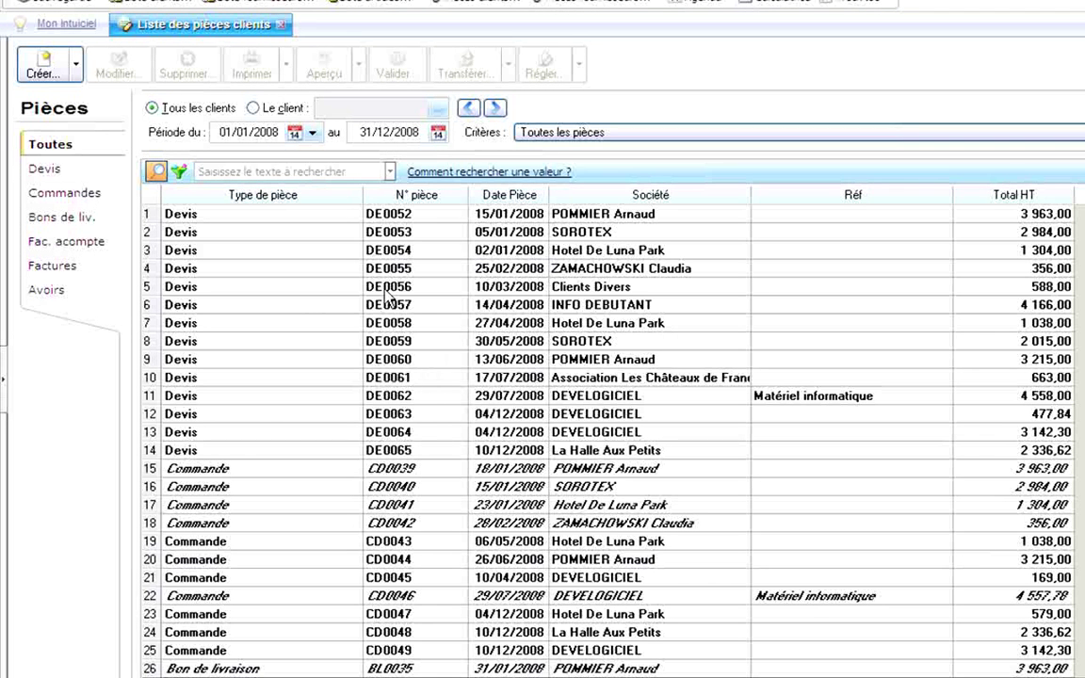
Search only the Total HT column of the client documents list for 336, and clear the search to show all documents again.
{"action": "left_click", "coordinate": [389, 172]}
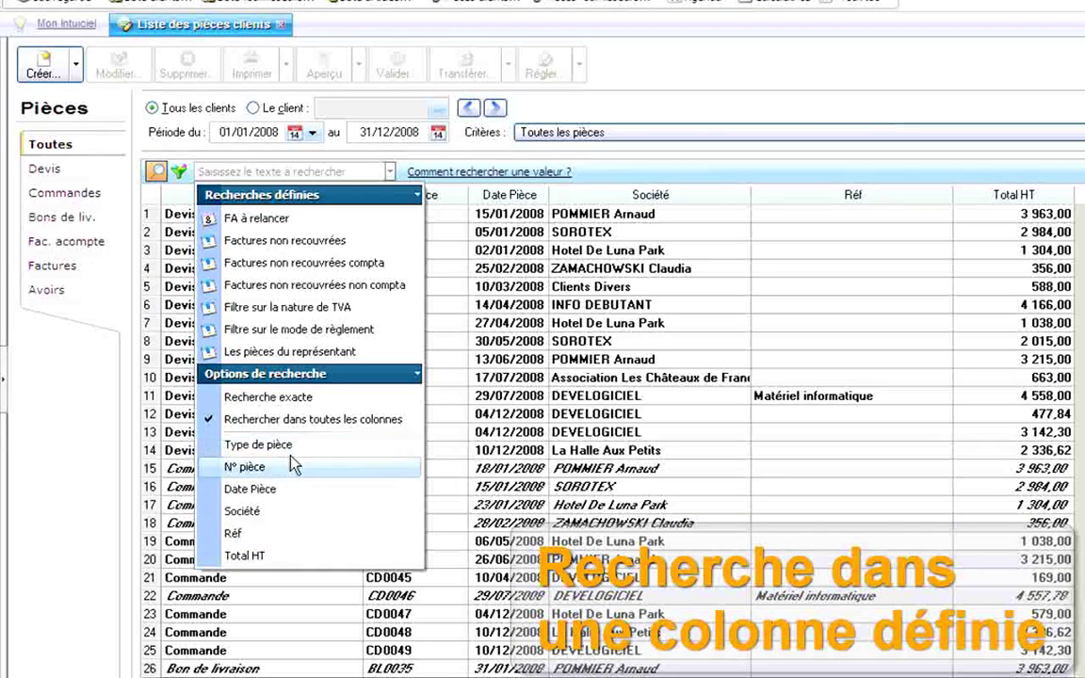
{"action": "left_click", "coordinate": [263, 557]}
{"action": "left_click", "coordinate": [339, 171]}
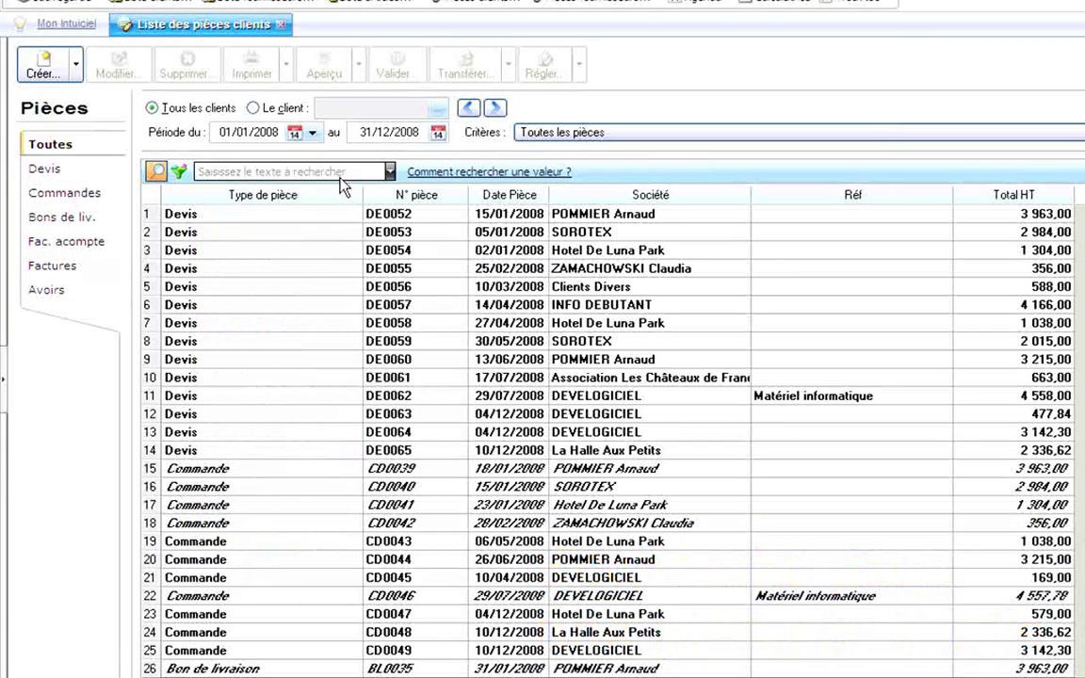
{"action": "type", "text": "336"}
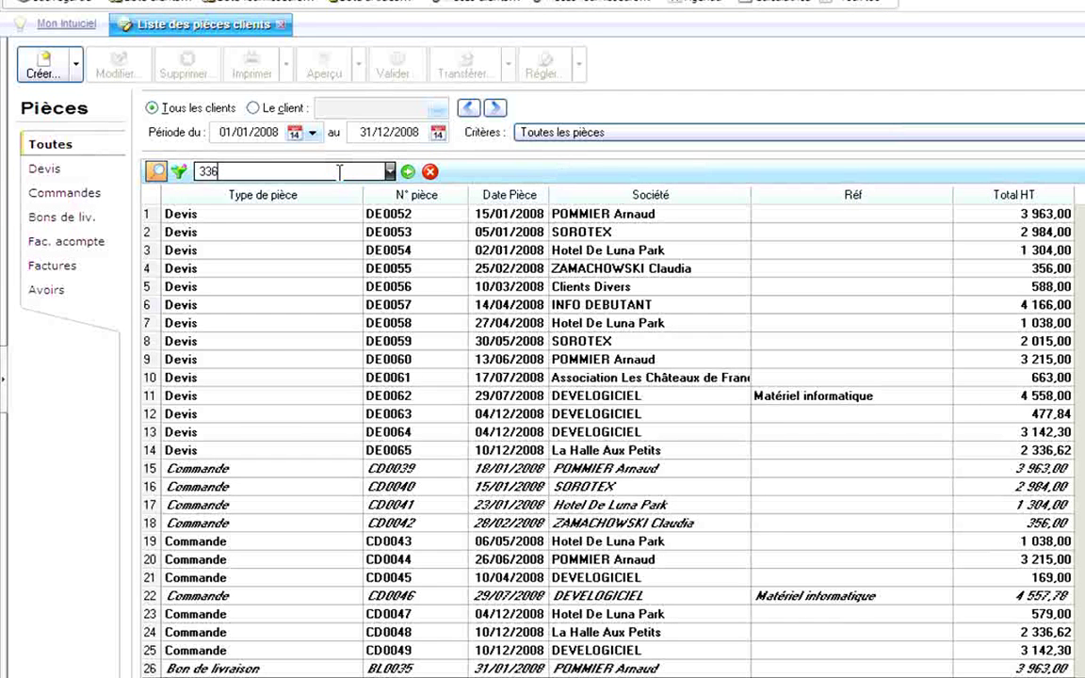
{"action": "key", "text": "Return"}
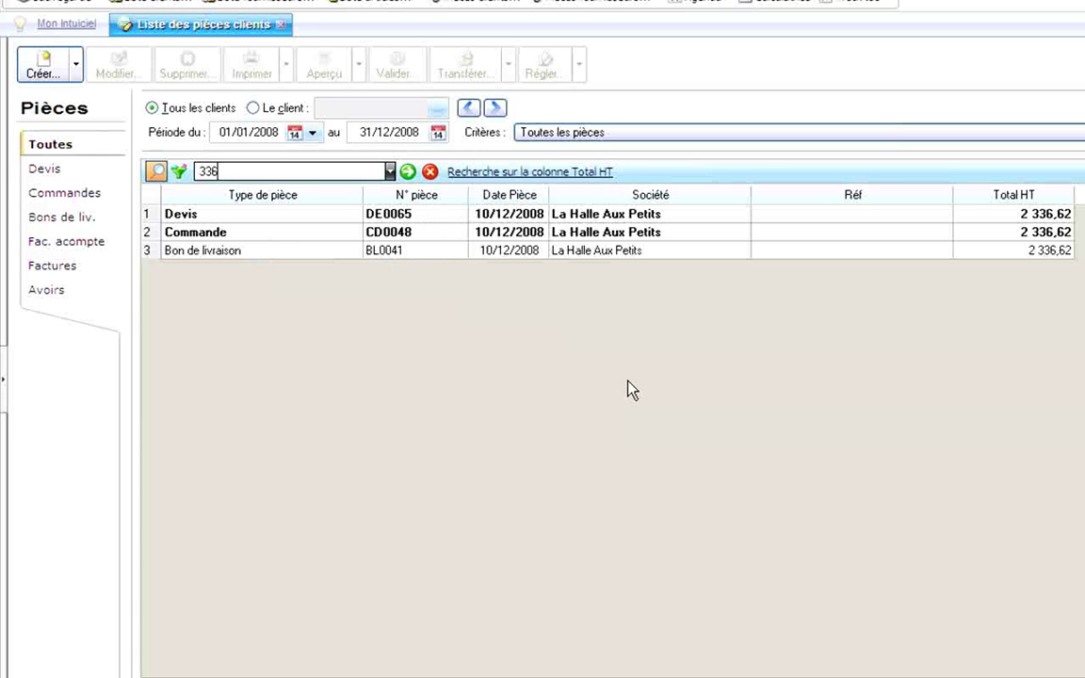
{"action": "left_click", "coordinate": [430, 172]}
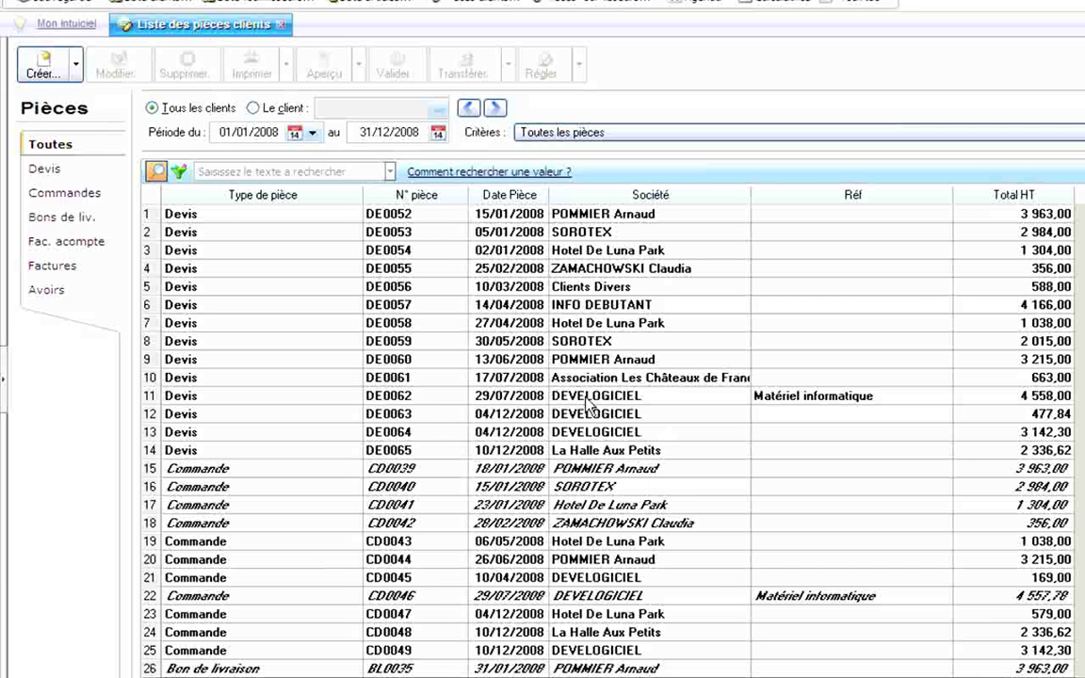
Search the client documents list for develog, and clear the search to restore the full list.
{"action": "left_click", "coordinate": [302, 170]}
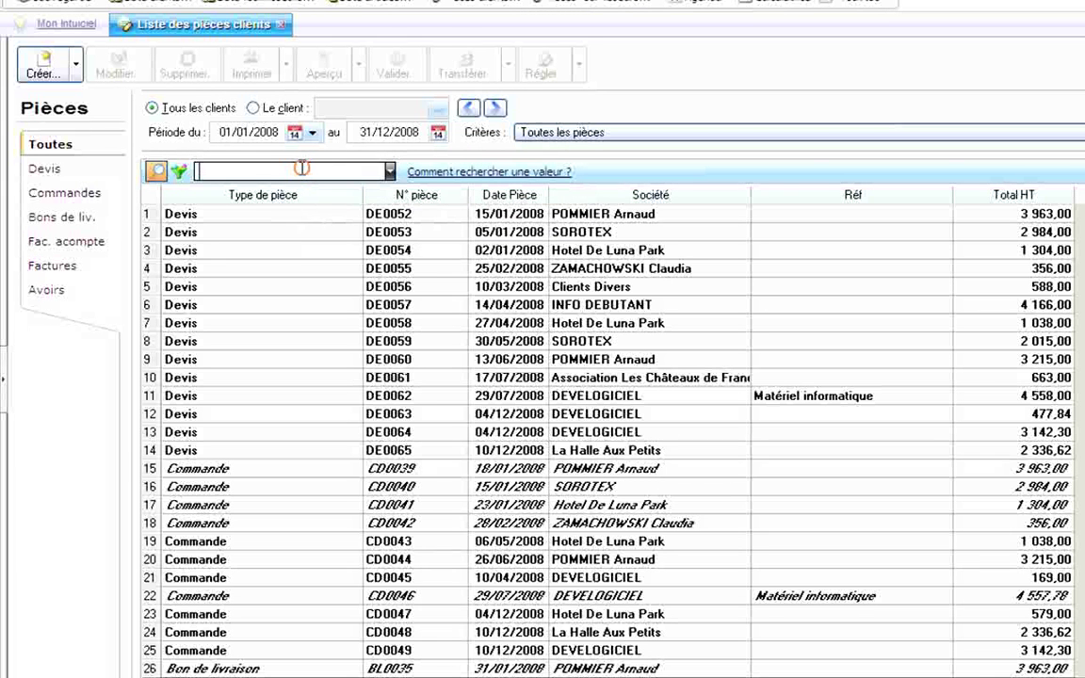
{"action": "type", "text": "c"}
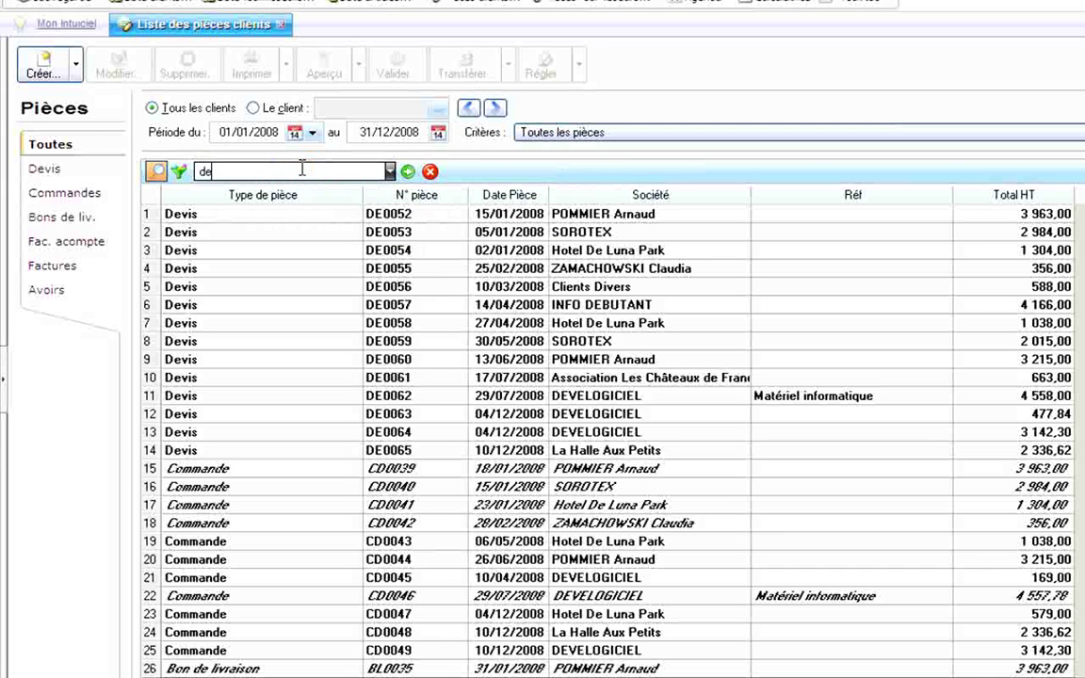
{"action": "type", "text": "evelog"}
{"action": "key", "text": "Return"}
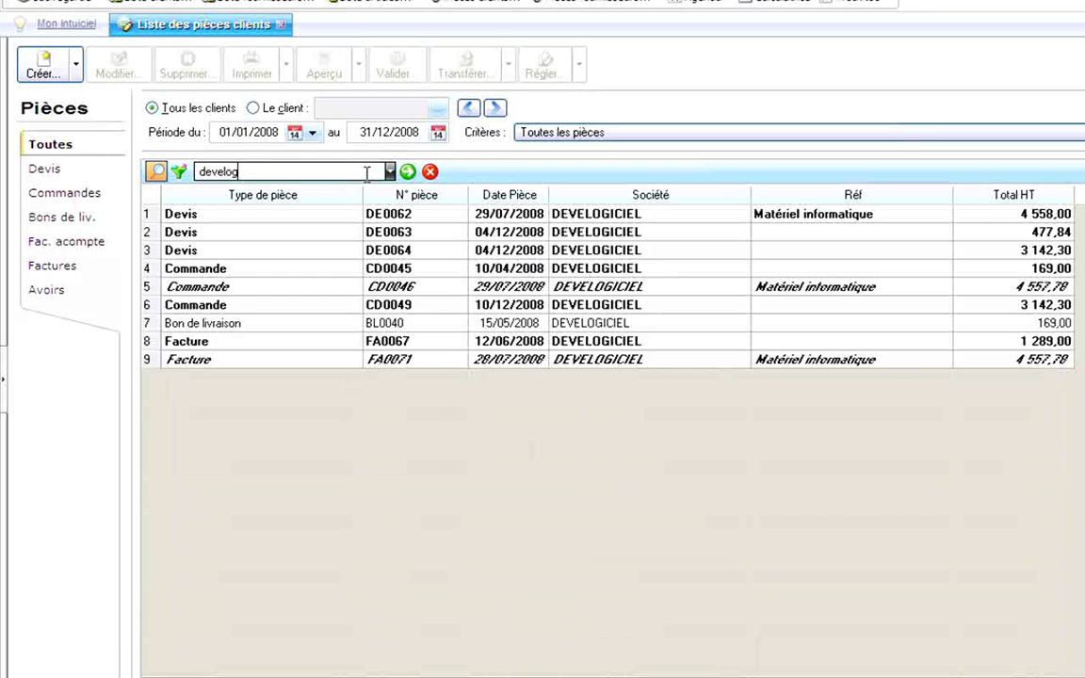
{"action": "left_click", "coordinate": [430, 171]}
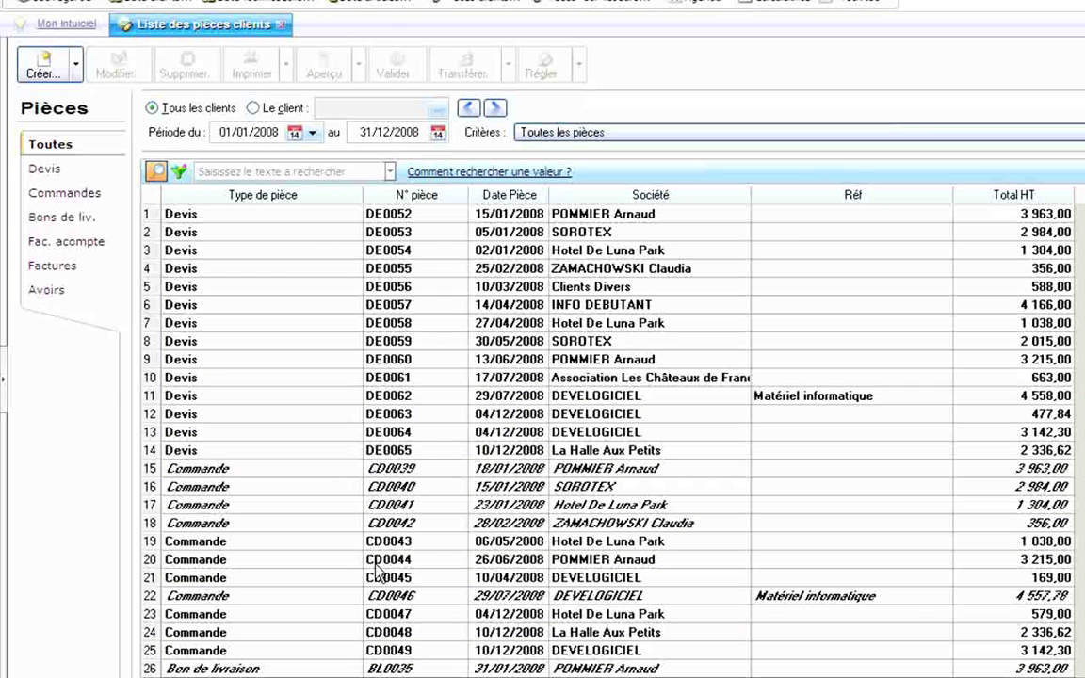
Search for documents whose Société equals DEVELOGICIEL using a matching row's value, review the search options applied, and clear the search.
{"action": "right_click", "coordinate": [594, 597]}
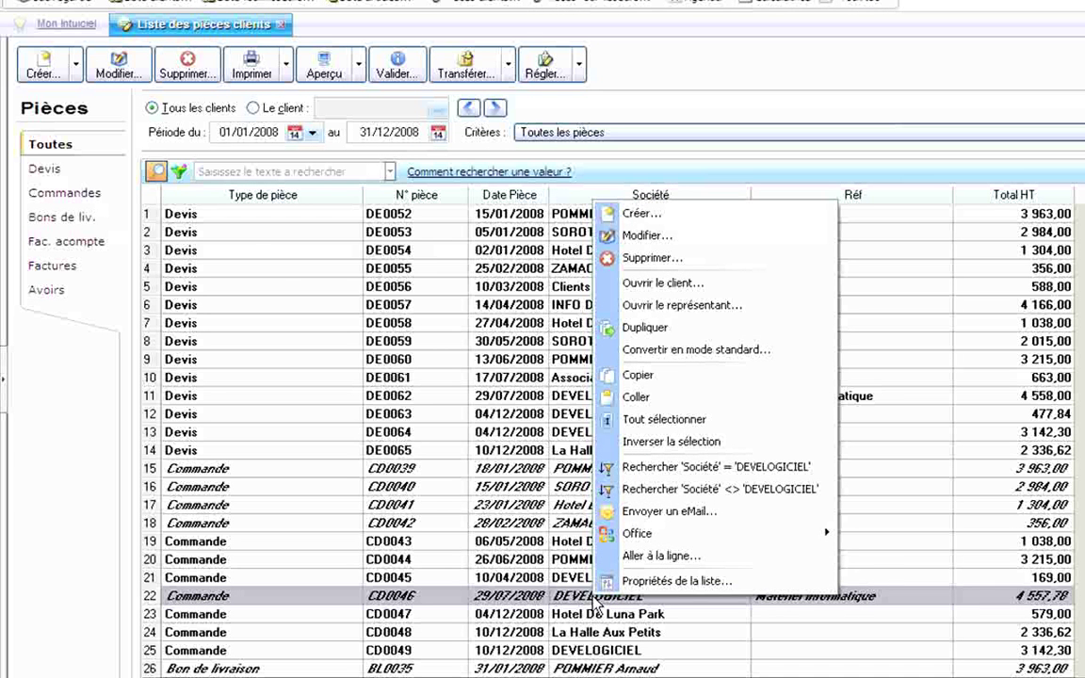
{"action": "left_click", "coordinate": [765, 471]}
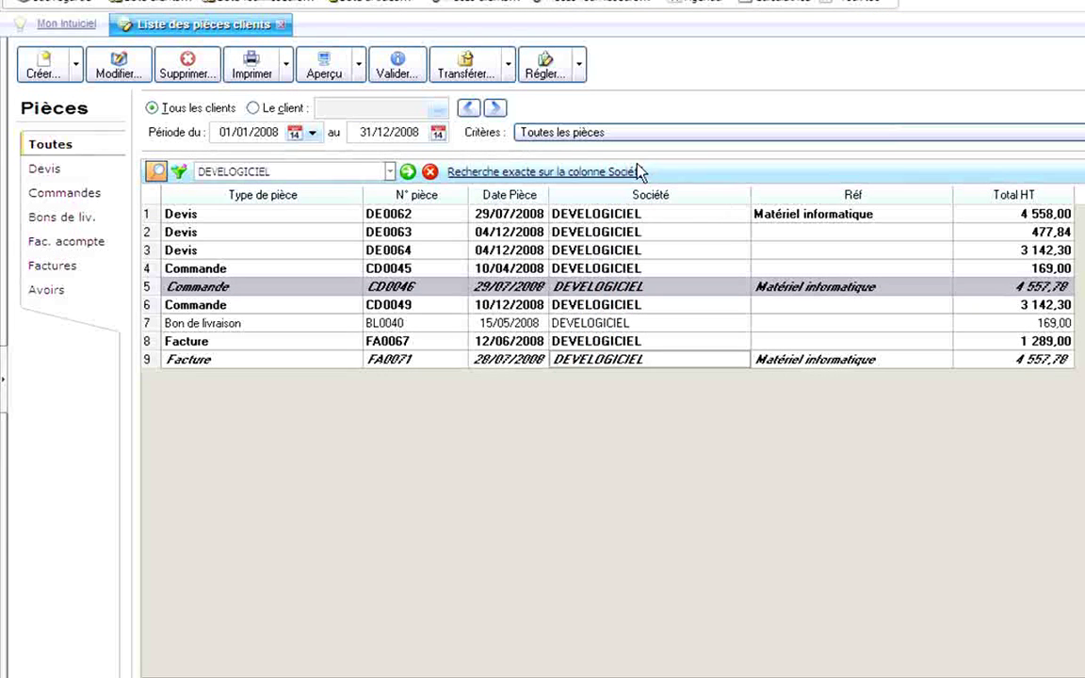
{"action": "left_click", "coordinate": [390, 171]}
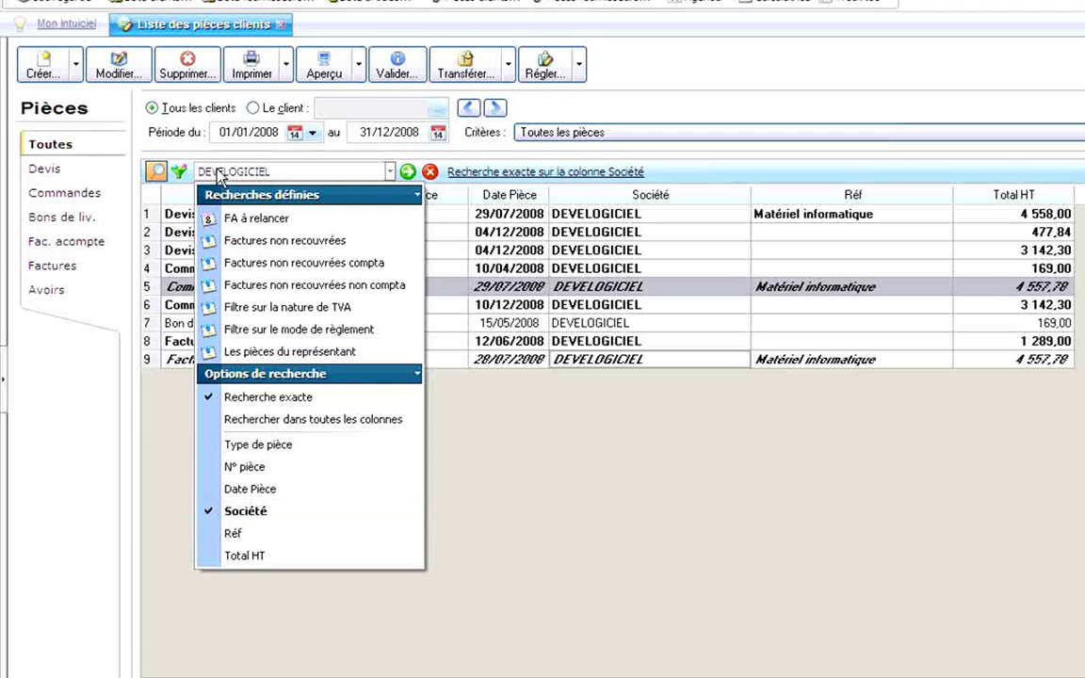
{"action": "left_click", "coordinate": [429, 172]}
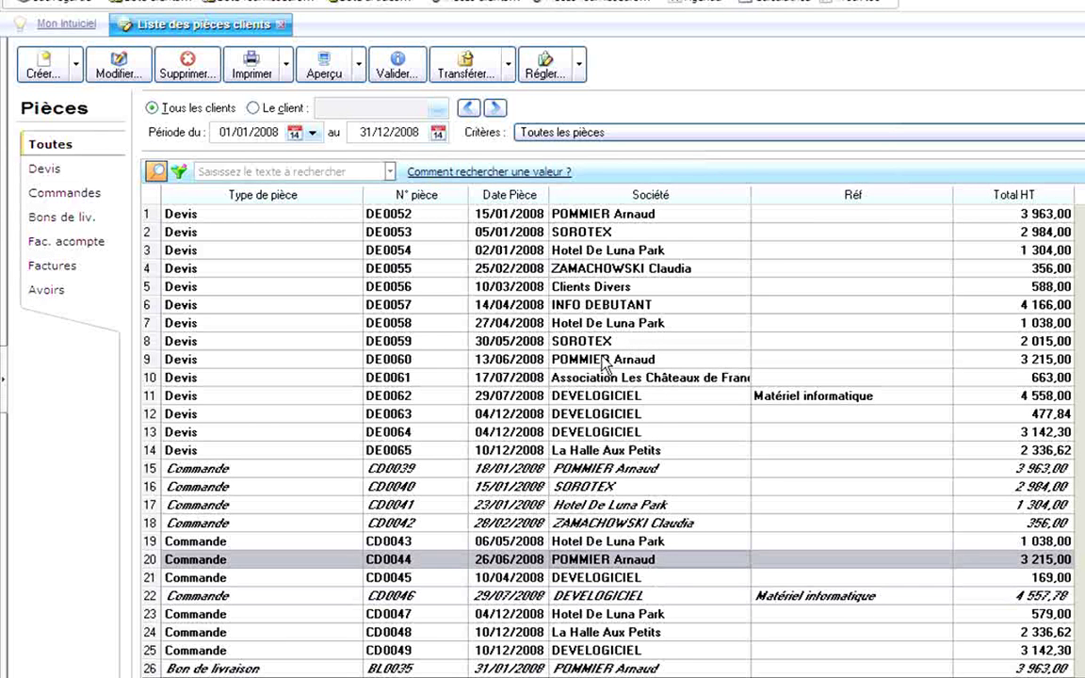
Search for documents whose Type de pièce equals Commande using an order row's value, and clear the search.
{"action": "right_click", "coordinate": [583, 366]}
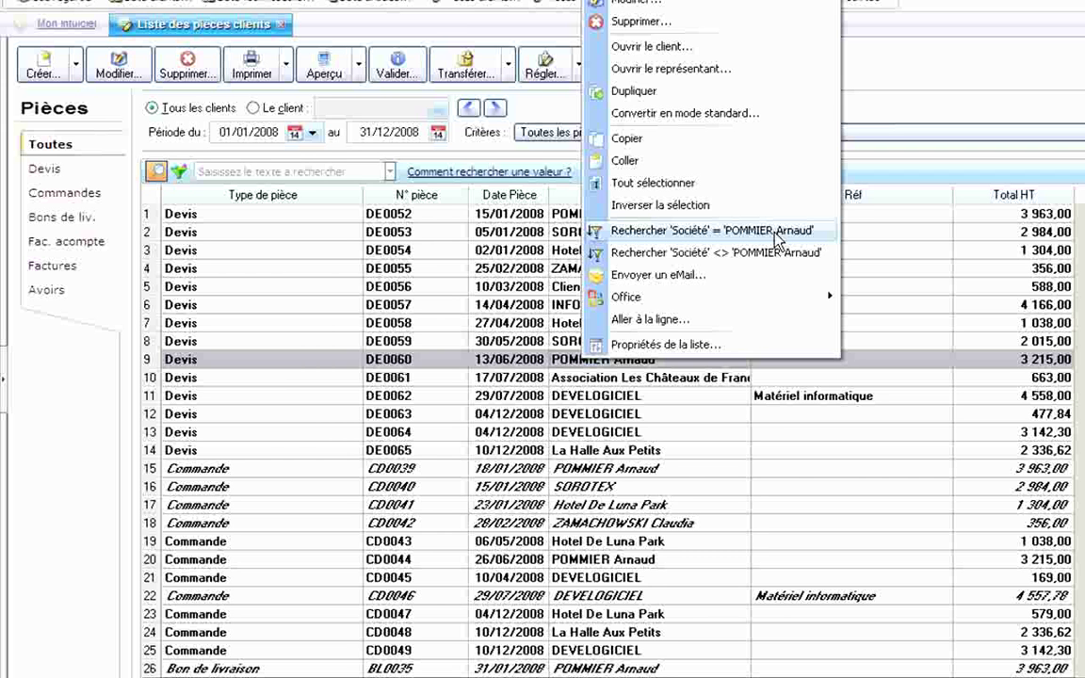
{"action": "key", "text": "Escape"}
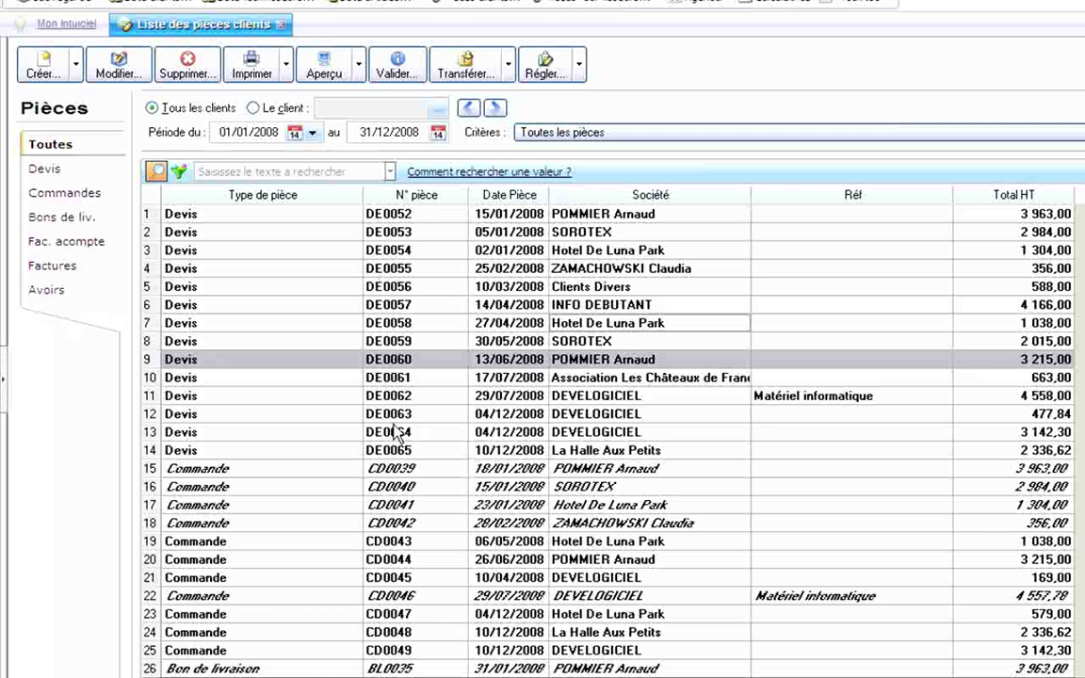
{"action": "right_click", "coordinate": [196, 508]}
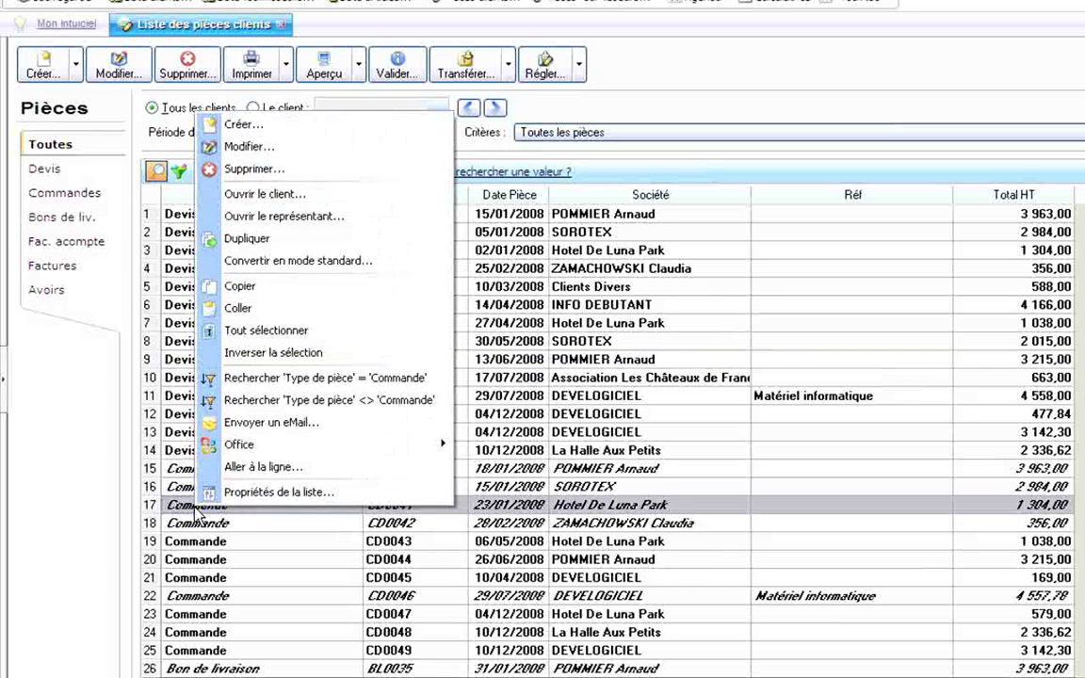
{"action": "left_click", "coordinate": [355, 382]}
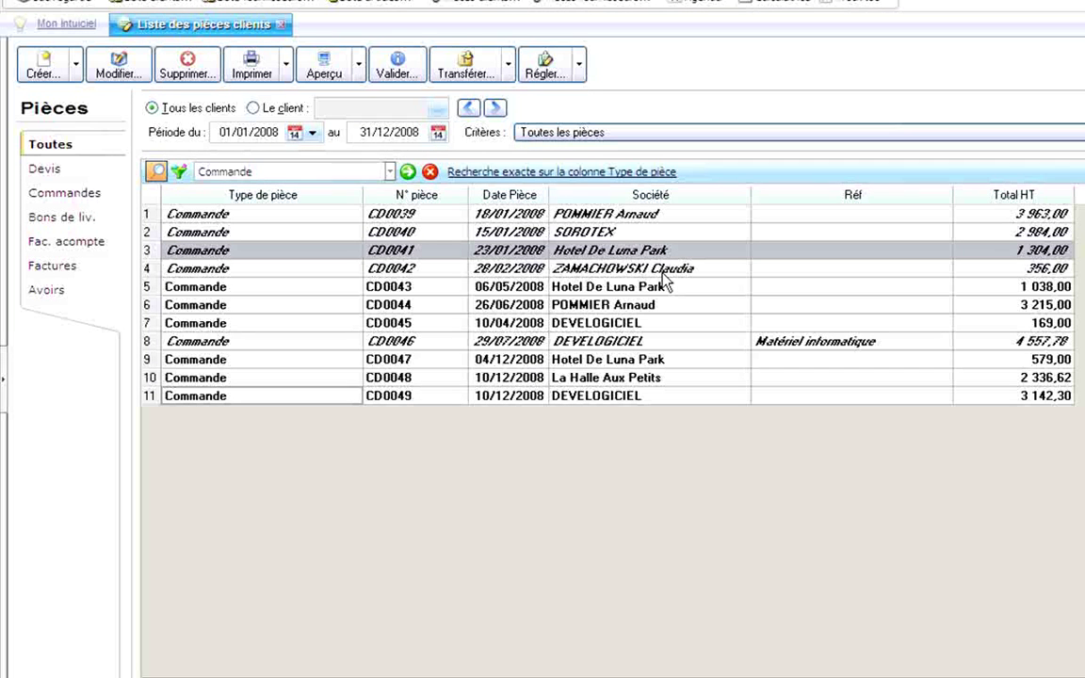
{"action": "left_click", "coordinate": [429, 172]}
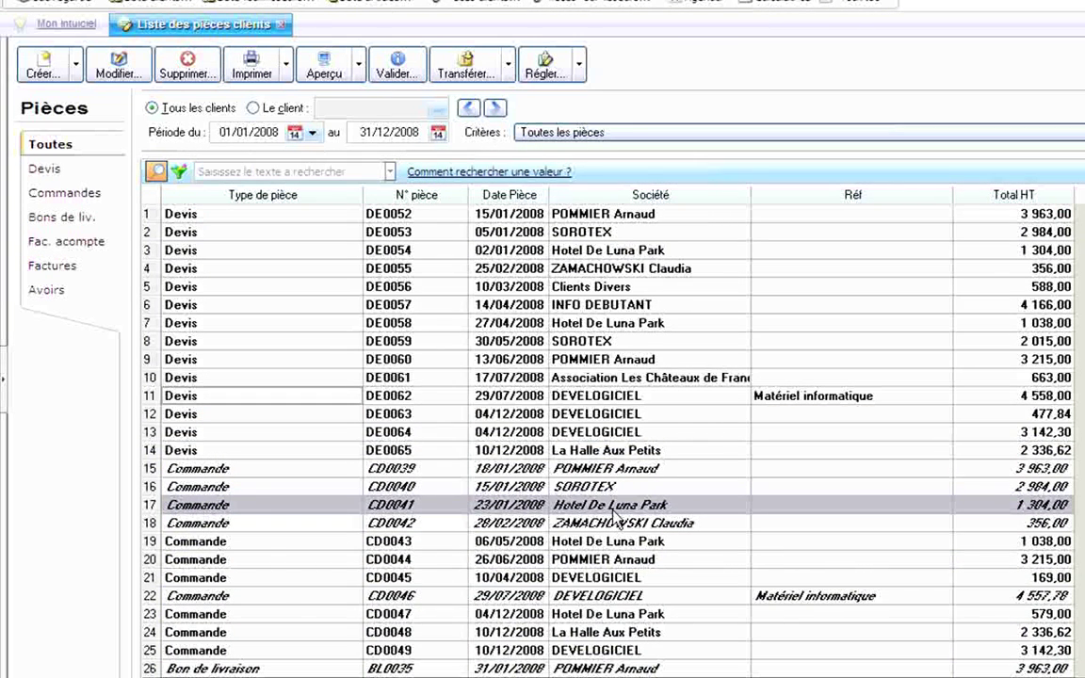
Search for documents whose Société differs from the first order's customer, and close the client documents list.
{"action": "right_click", "coordinate": [613, 469]}
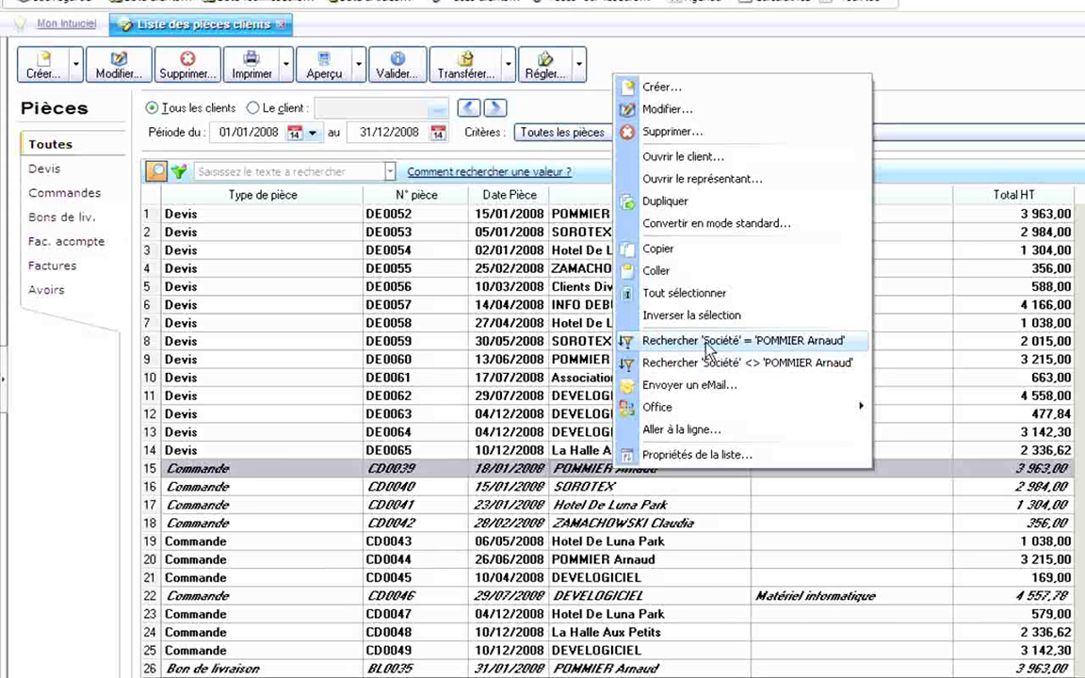
{"action": "left_click", "coordinate": [758, 370]}
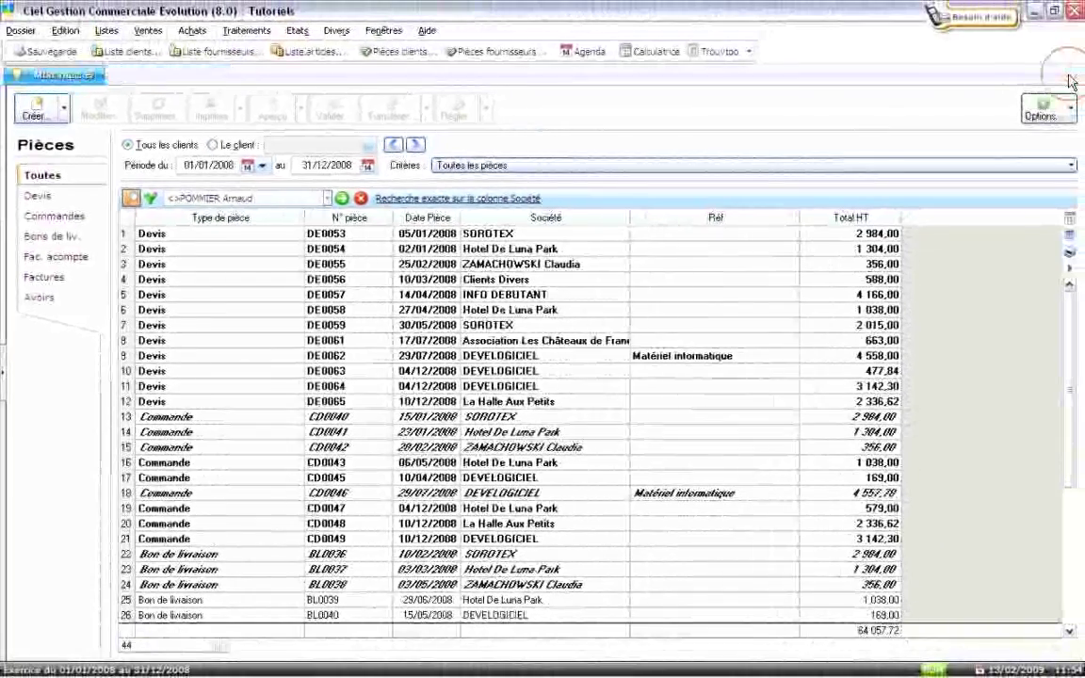
{"action": "key", "text": "ctrl+F4"}
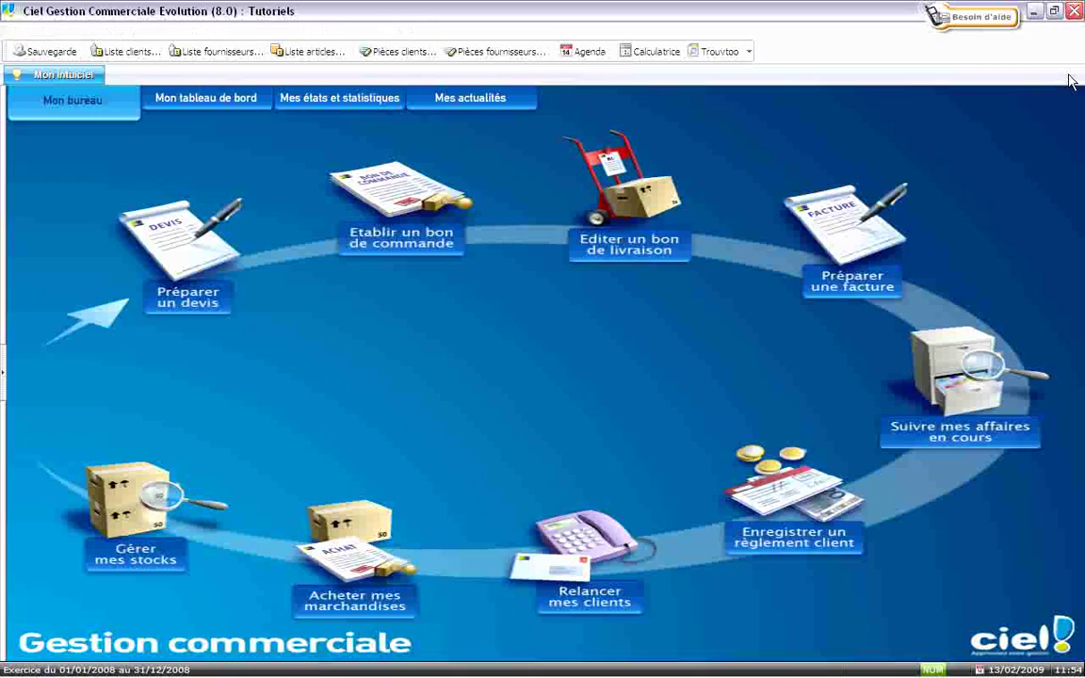